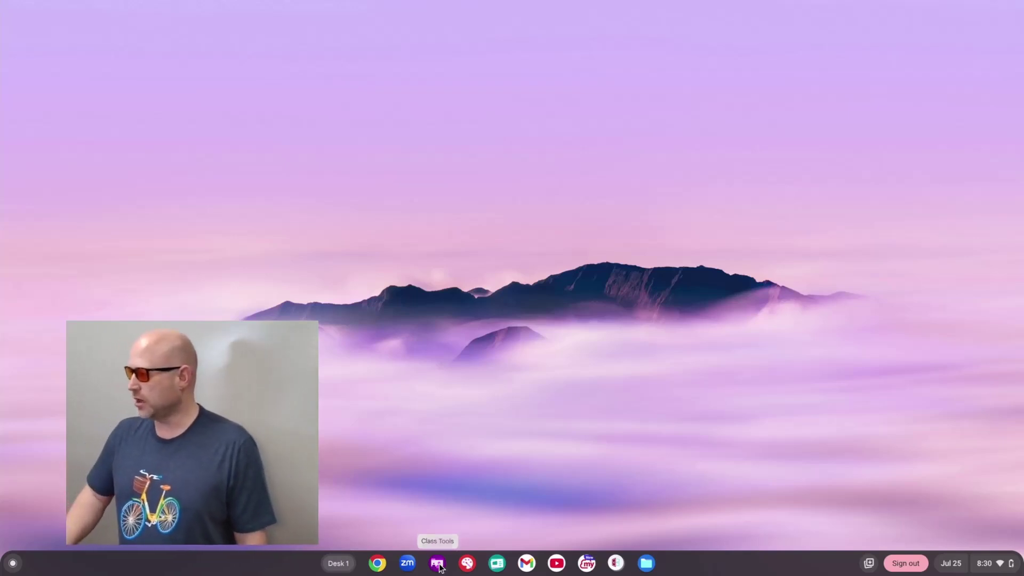
# Step: Launch Class Tools and add both ClassToolsTest students, giving Students (2) on Start new session
pyautogui.click(438, 563)
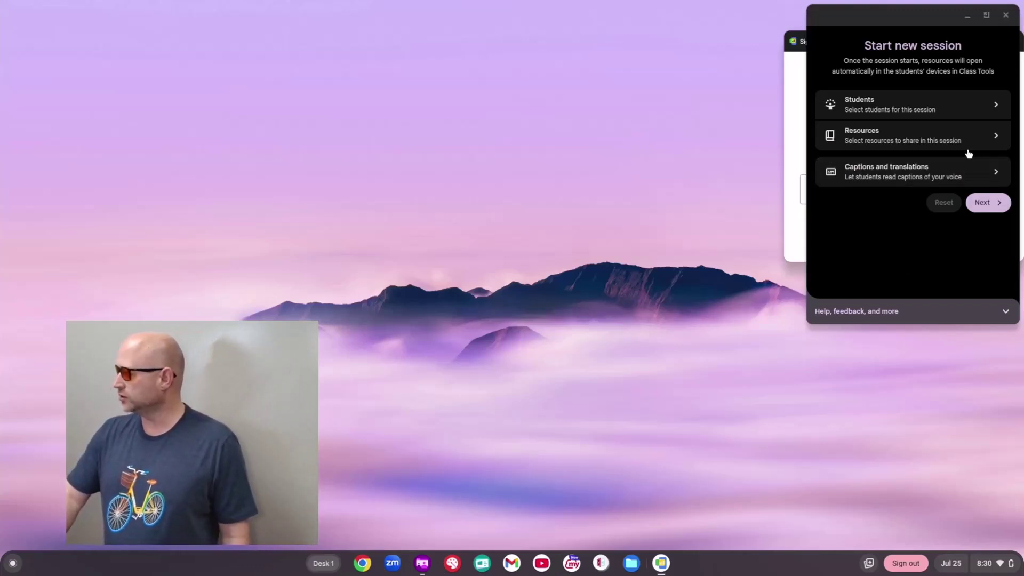
pyautogui.click(973, 111)
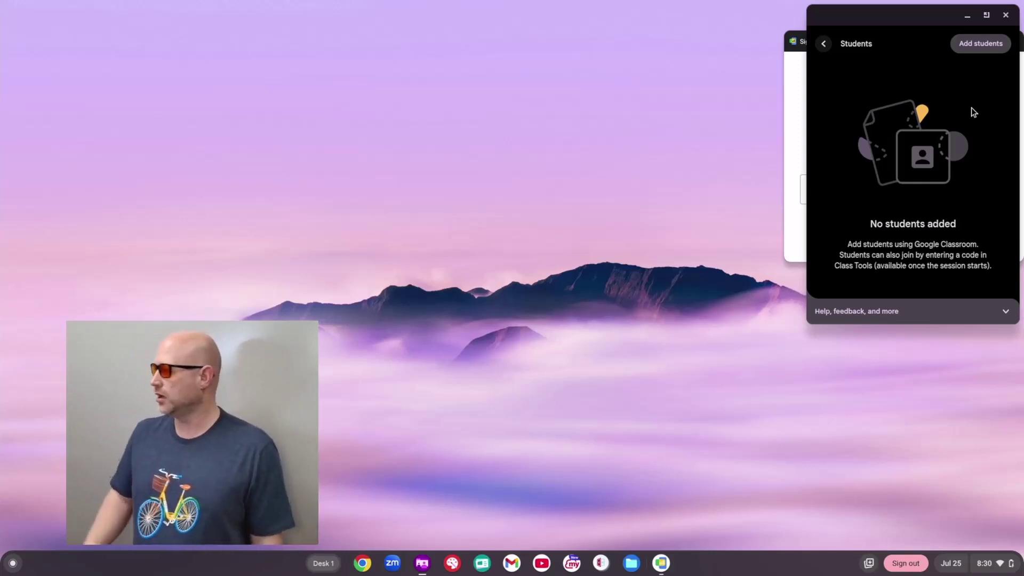
pyautogui.click(982, 45)
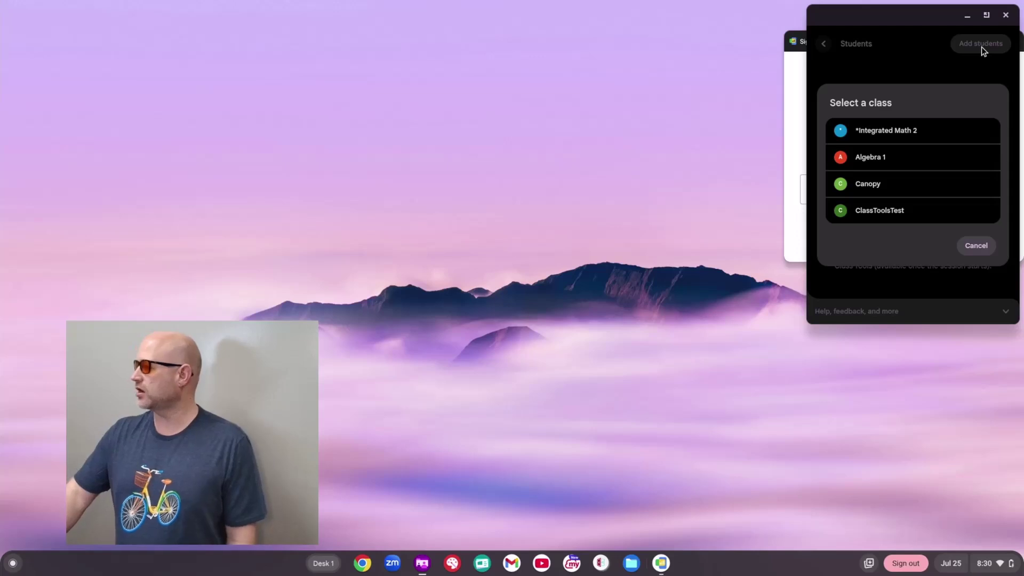
pyautogui.click(899, 215)
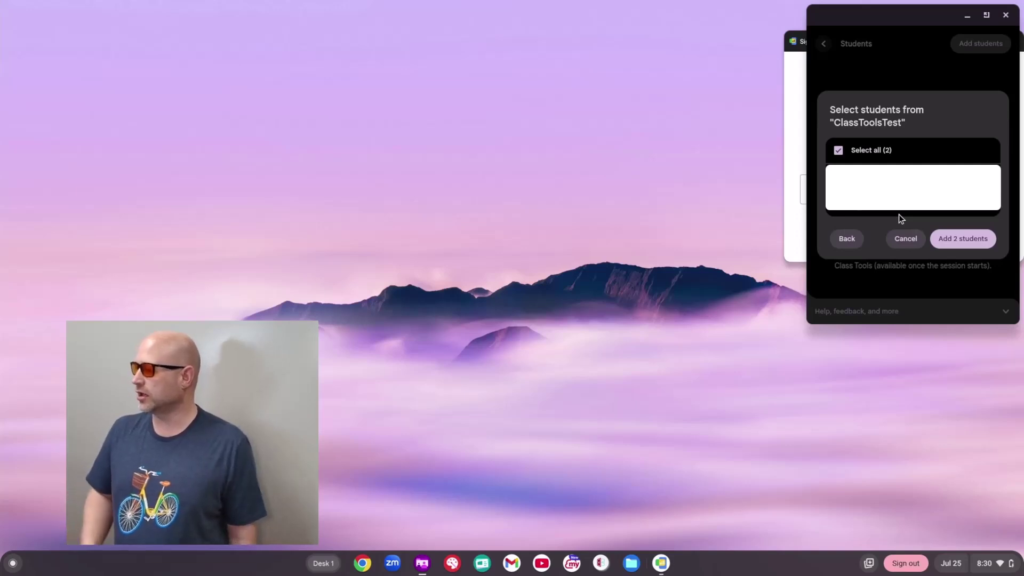
pyautogui.click(950, 239)
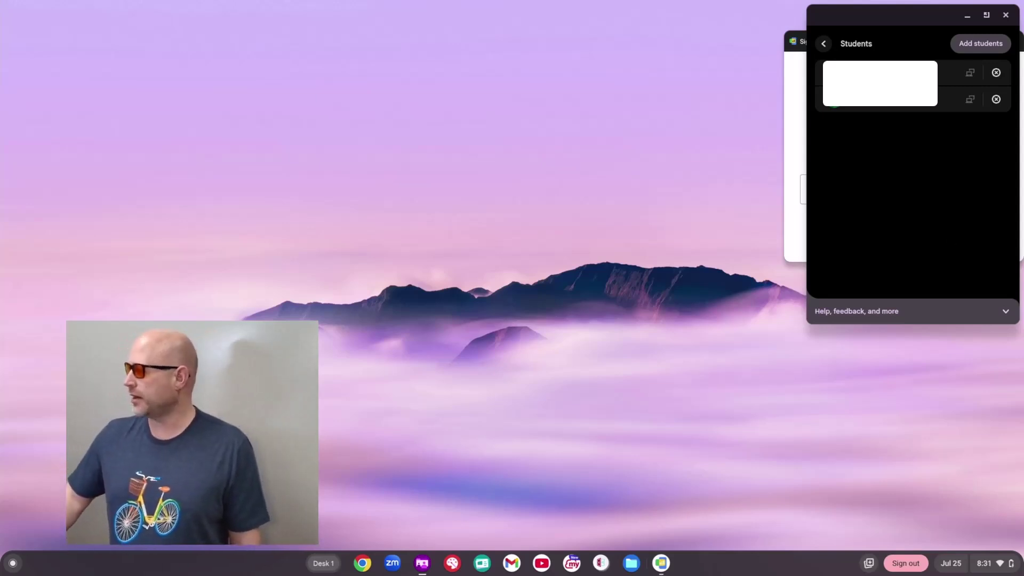
pyautogui.click(823, 43)
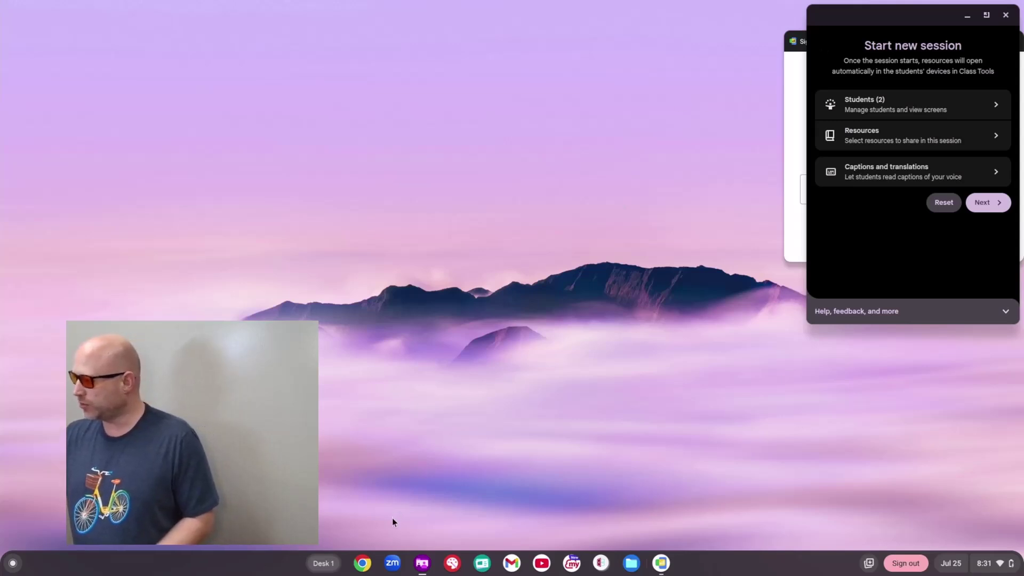
# Step: Open Chrome with tabs for youtube.com and the Canvas dashboard at pcsstn.instructure.com
pyautogui.click(368, 562)
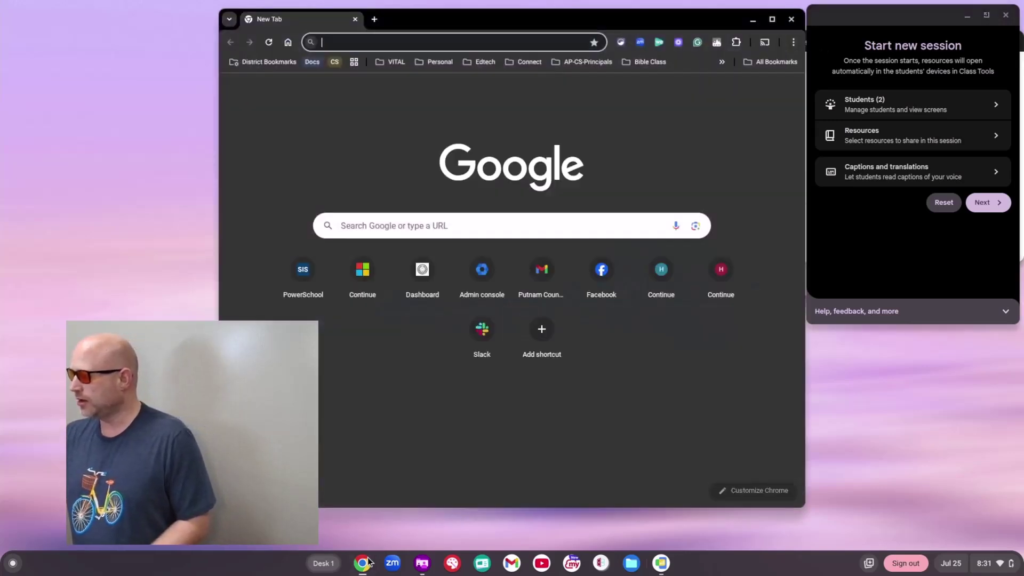
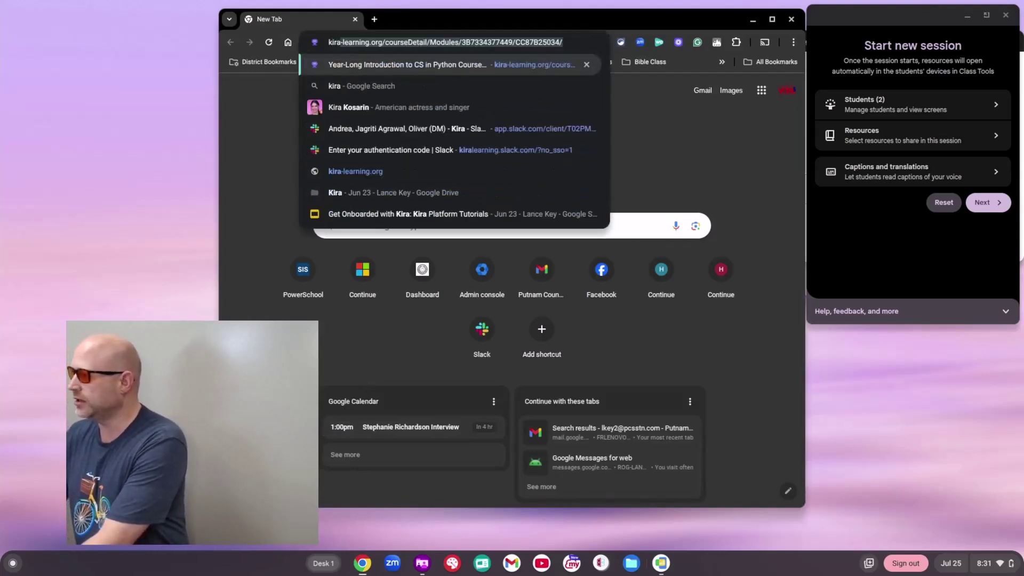
pyautogui.click(374, 20)
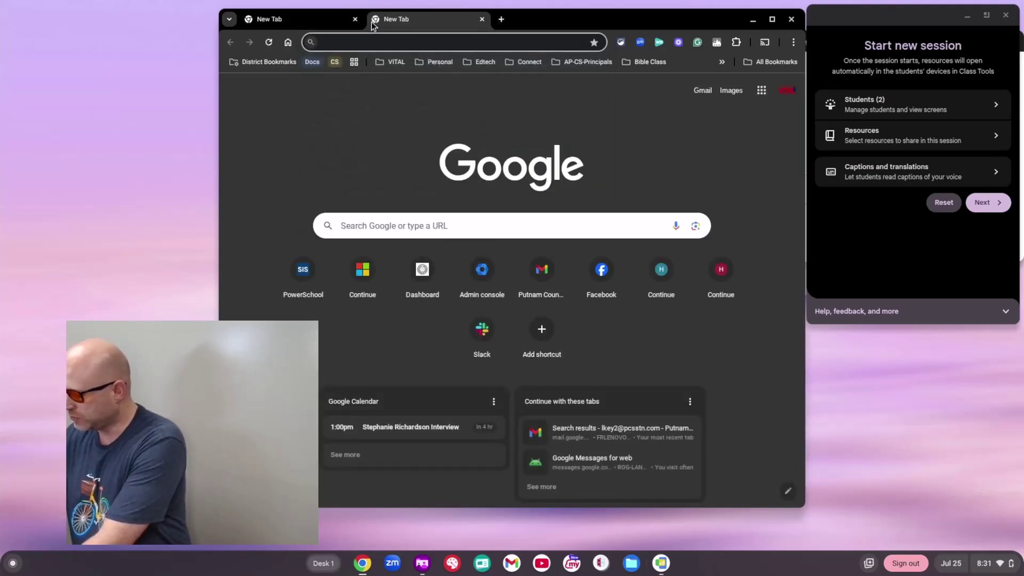
pyautogui.write('you')
pyautogui.press('Return')
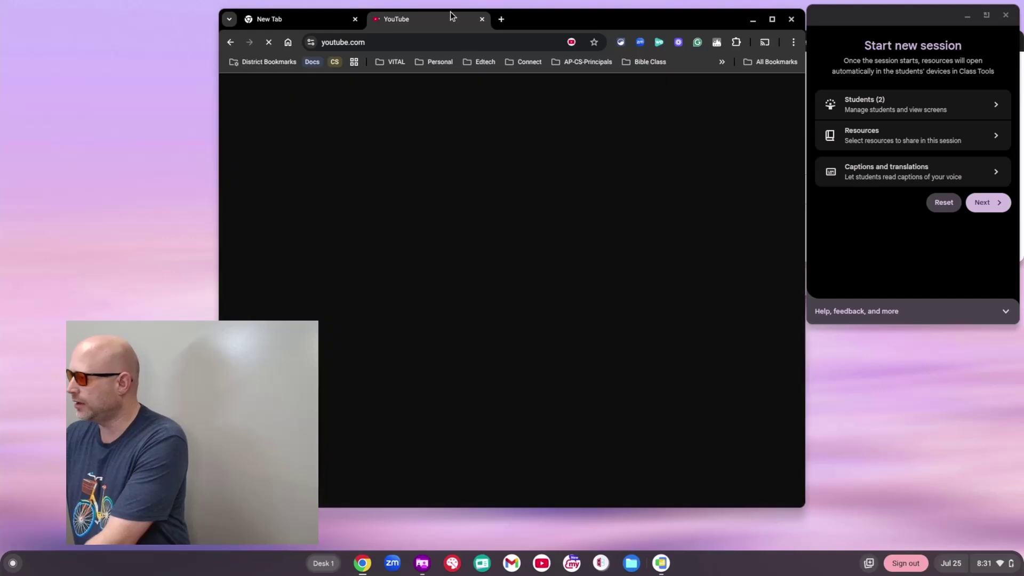
pyautogui.click(500, 21)
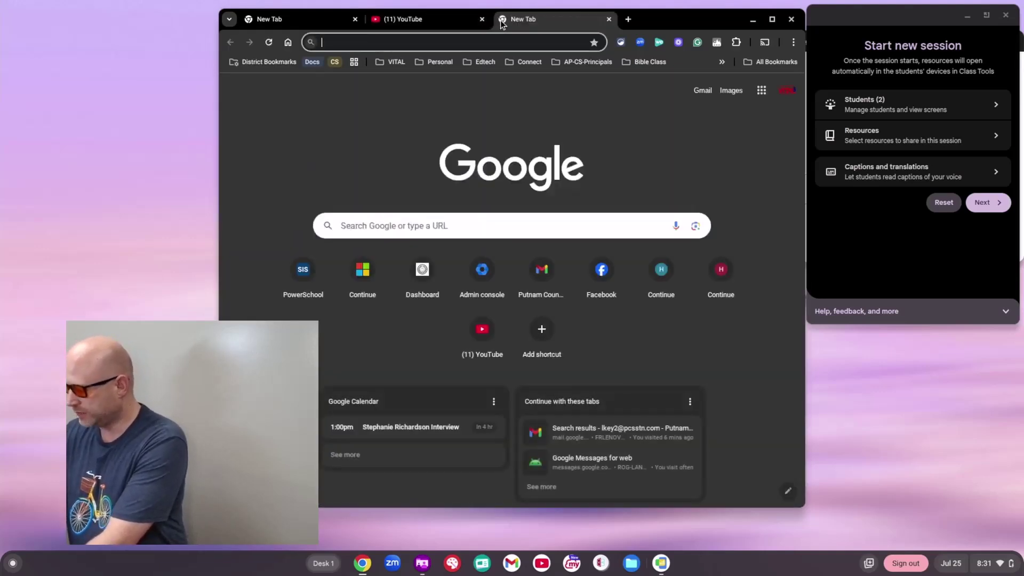
pyautogui.write('pcs')
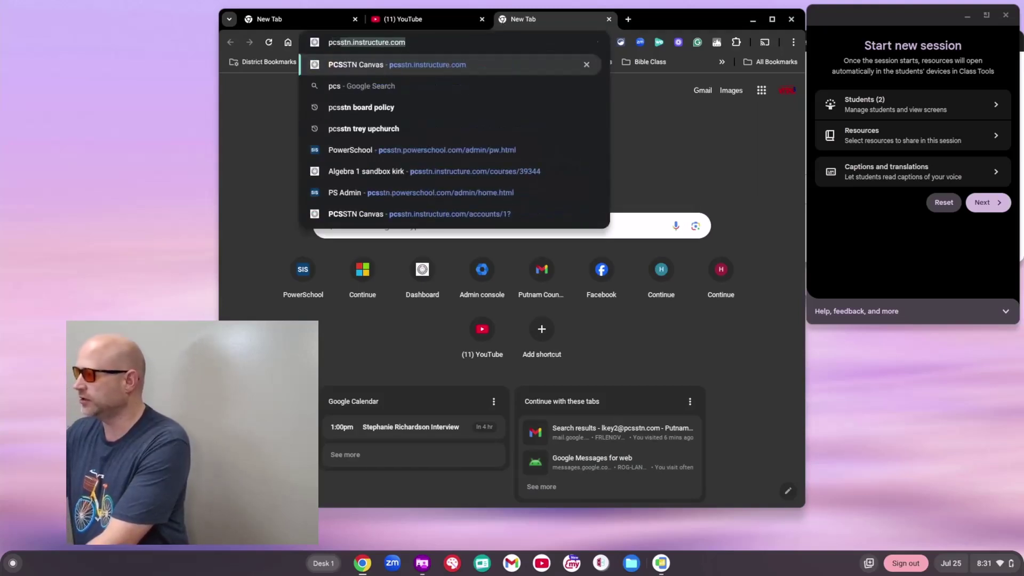
pyautogui.press('Return')
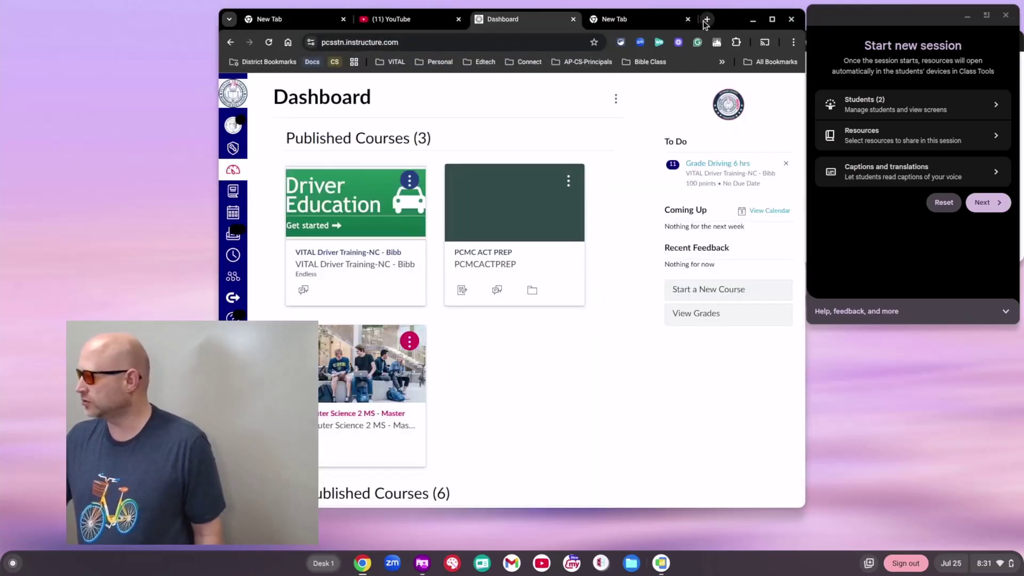
pyautogui.click(687, 19)
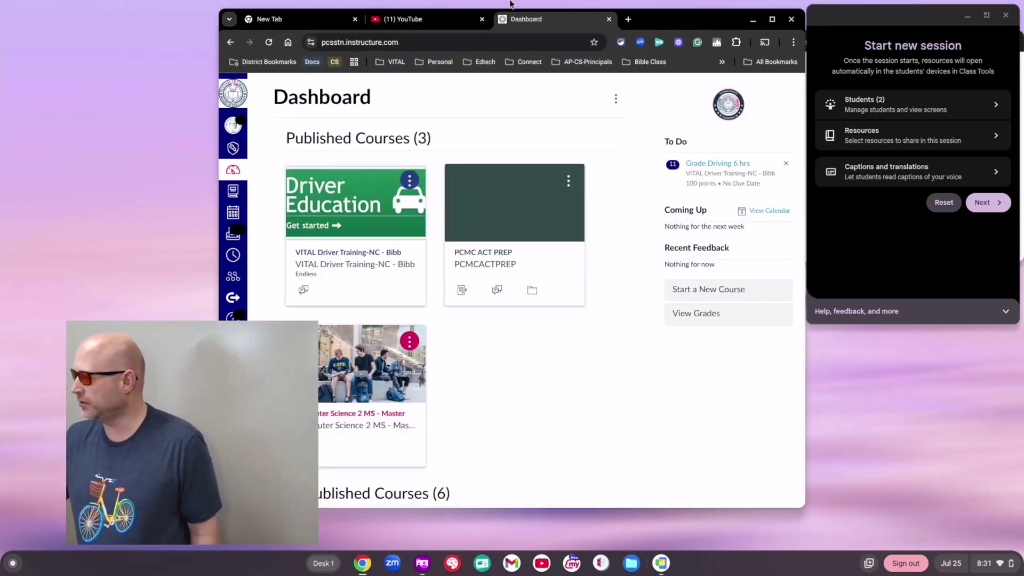
# Step: Search YouTube for 'khan academy systems of equations'
pyautogui.click(457, 20)
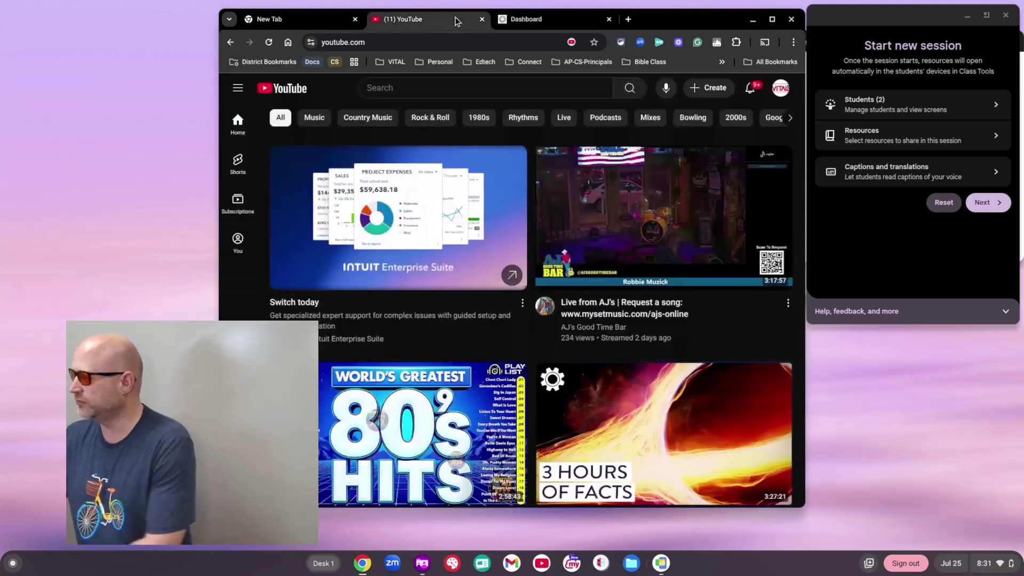
pyautogui.click(463, 90)
pyautogui.write('khan systems of')
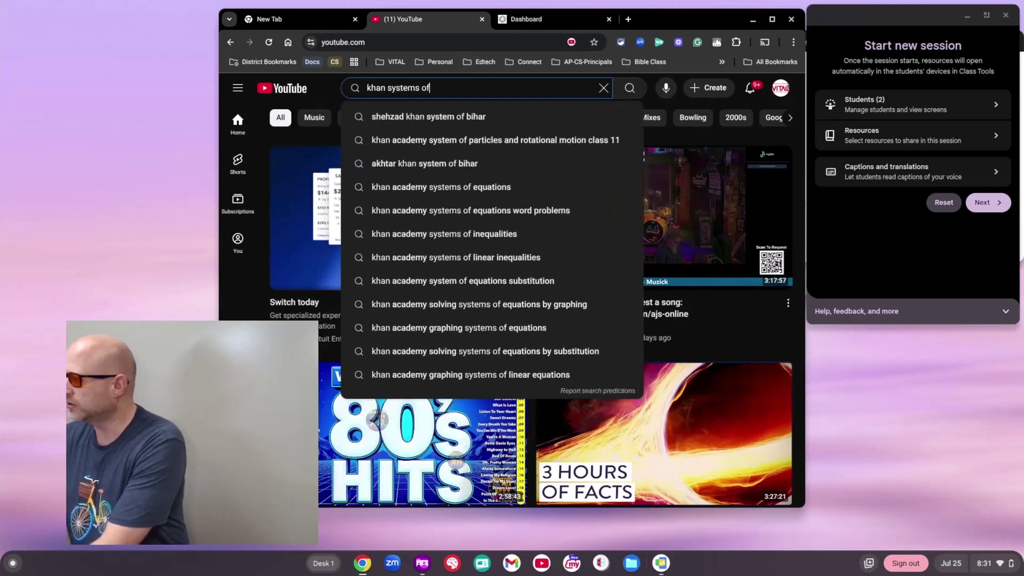
pyautogui.press('Down')
pyautogui.press('Down')
pyautogui.press('Down')
pyautogui.press('Down')
pyautogui.press('Return')
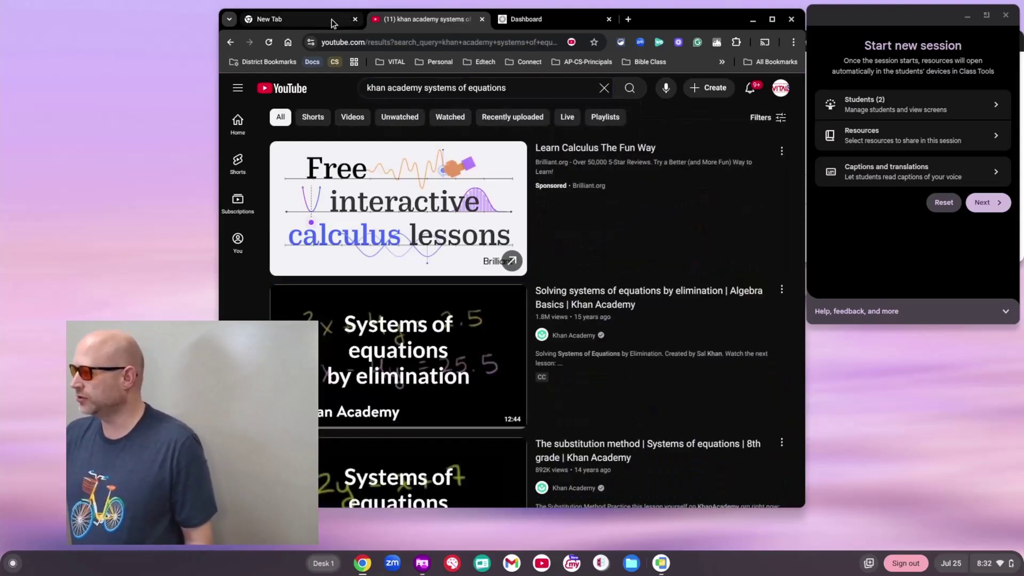
# Step: Load the Kira Learning site in the first tab and go to the teacher dashboard
pyautogui.click(332, 19)
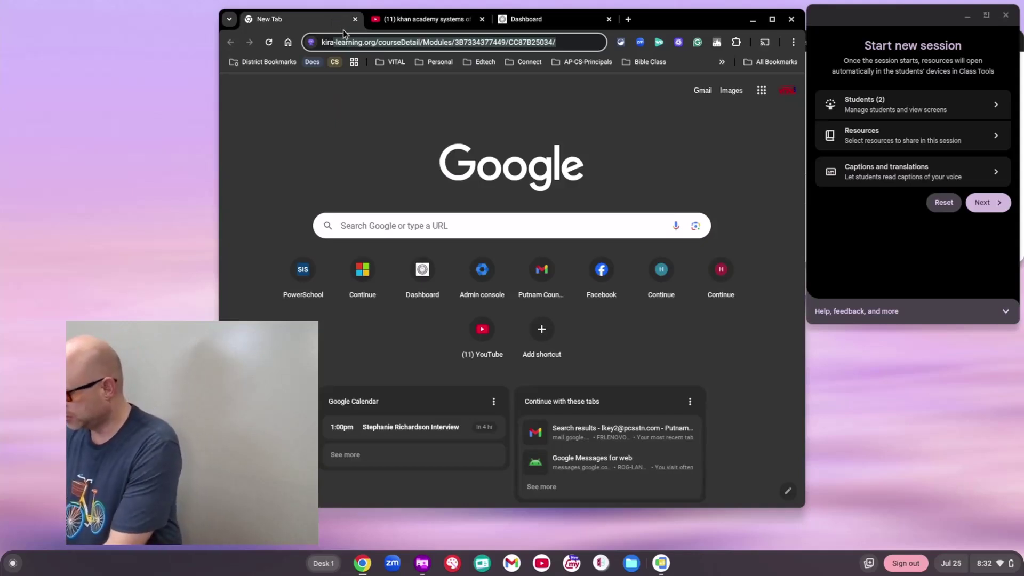
pyautogui.write('kira')
pyautogui.press('Return')
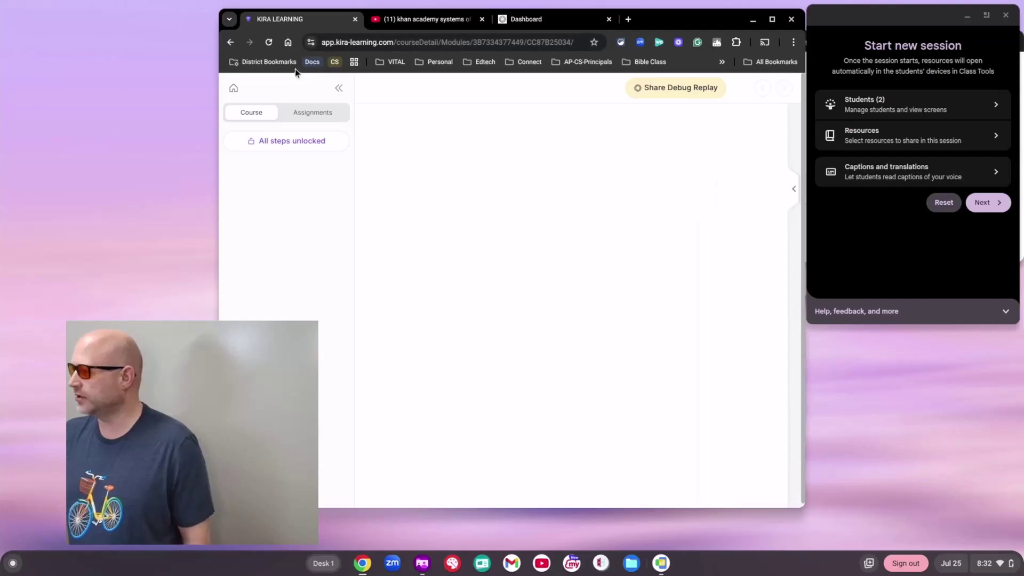
pyautogui.click(236, 88)
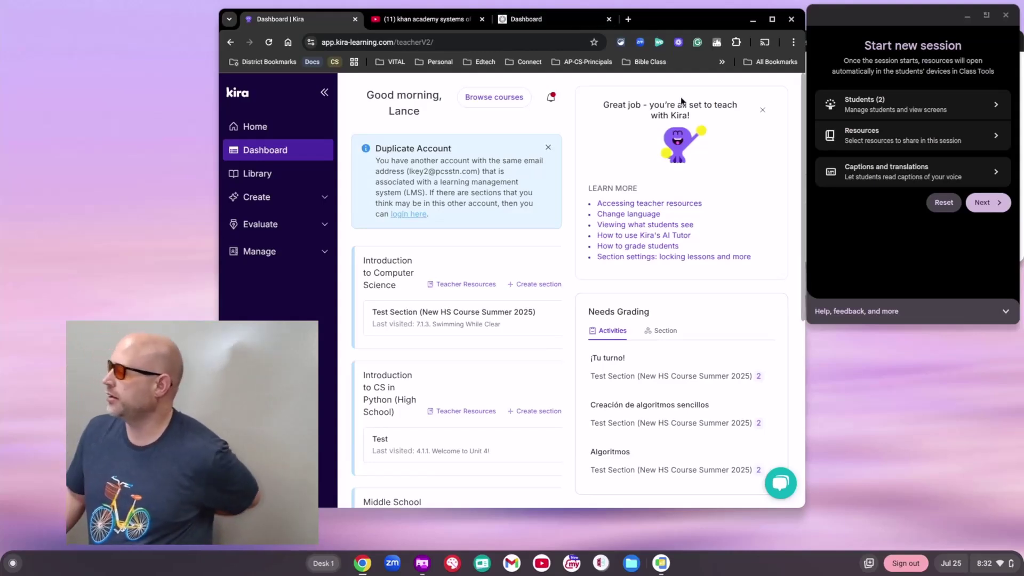
# Step: Add the Systems Google Classroom assignment as a session resource
pyautogui.click(866, 148)
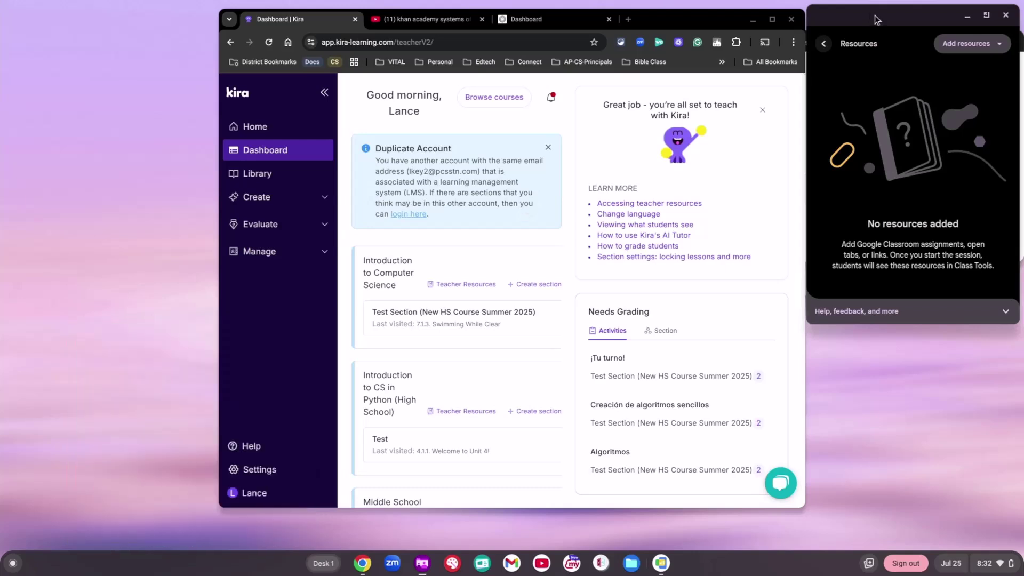
pyautogui.click(949, 53)
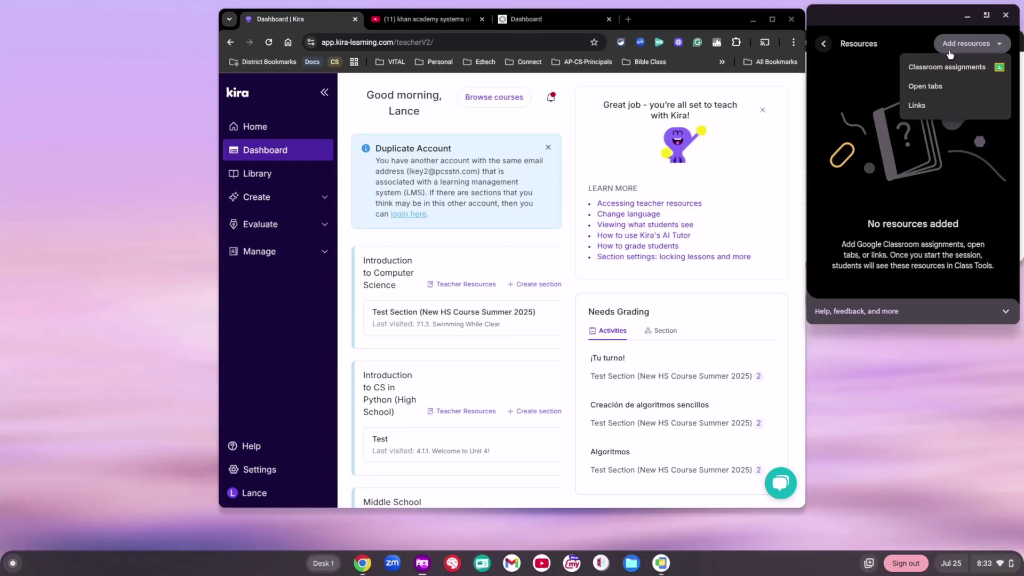
pyautogui.click(950, 67)
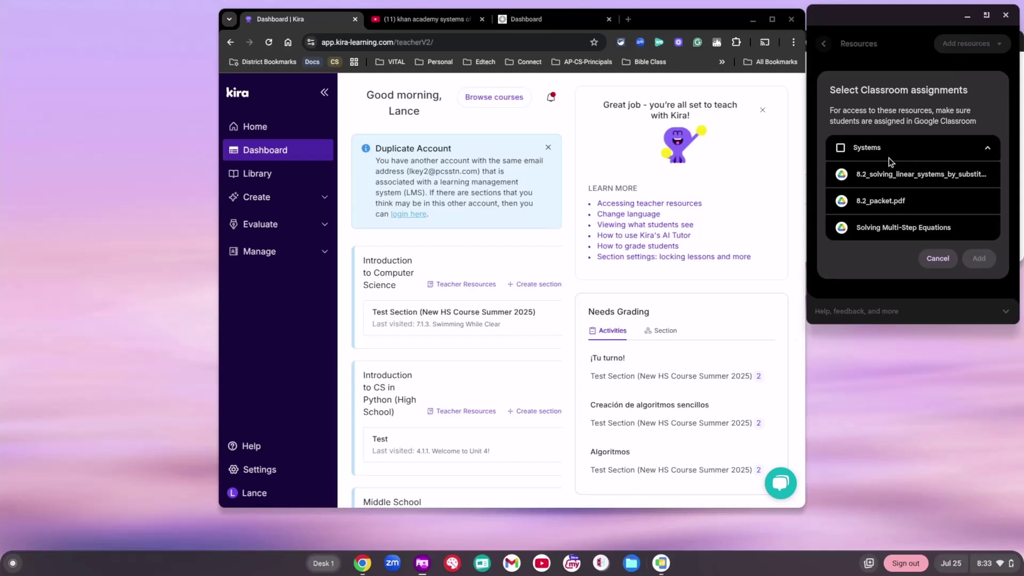
pyautogui.click(841, 149)
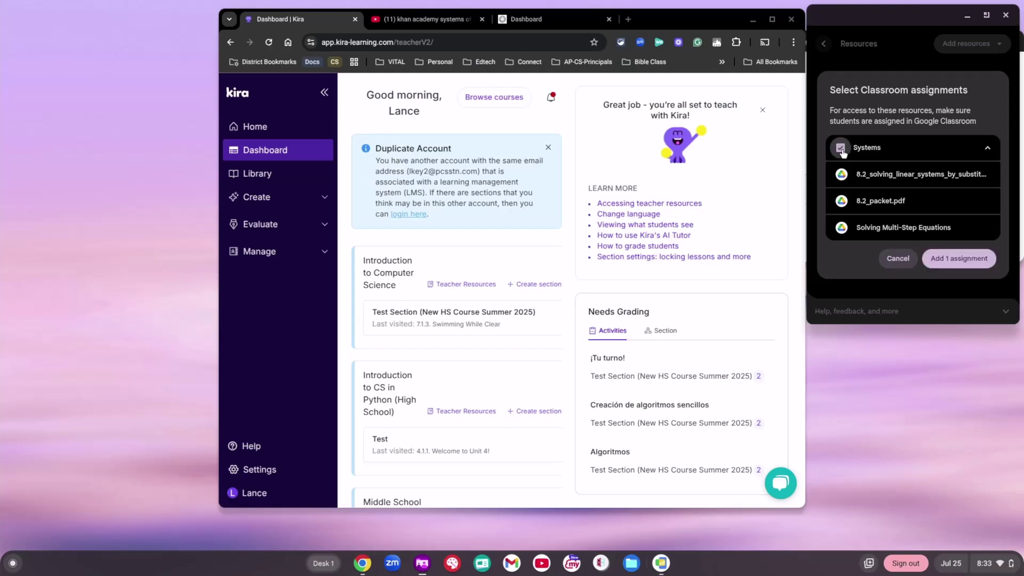
pyautogui.click(946, 257)
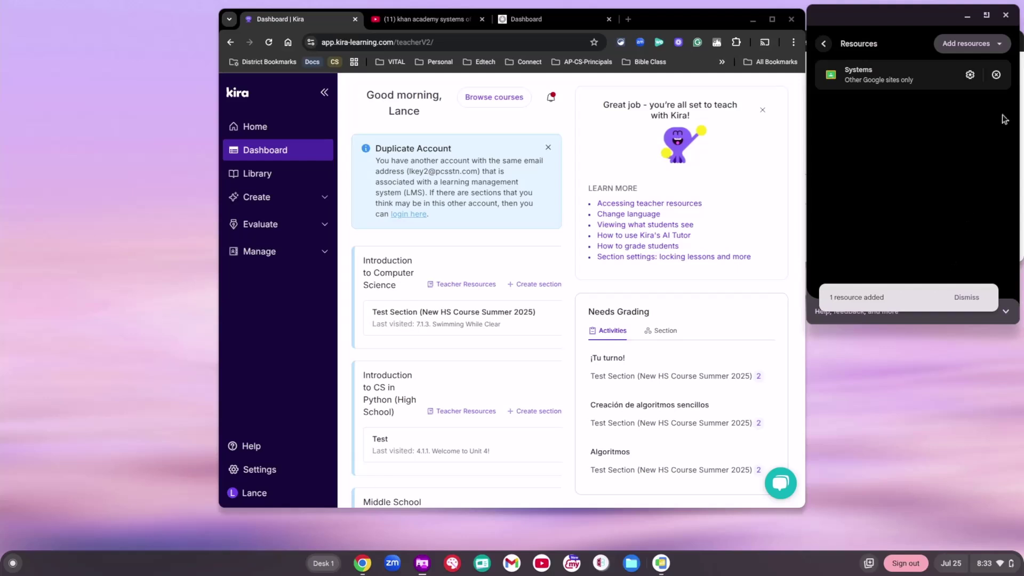
# Step: Add all three open tabs from Chrome Window 1 as session resources
pyautogui.click(998, 48)
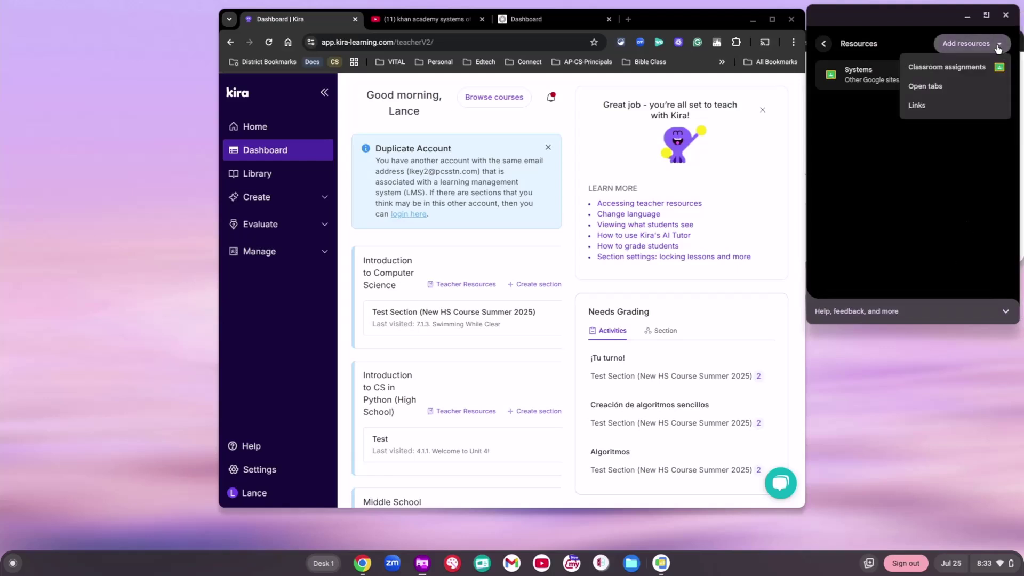
pyautogui.click(965, 83)
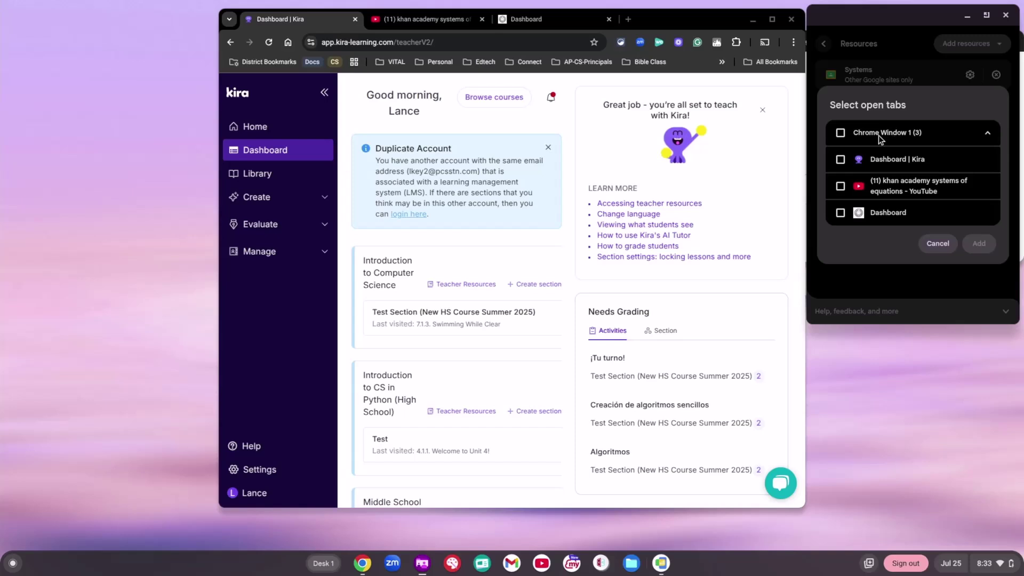
pyautogui.click(846, 137)
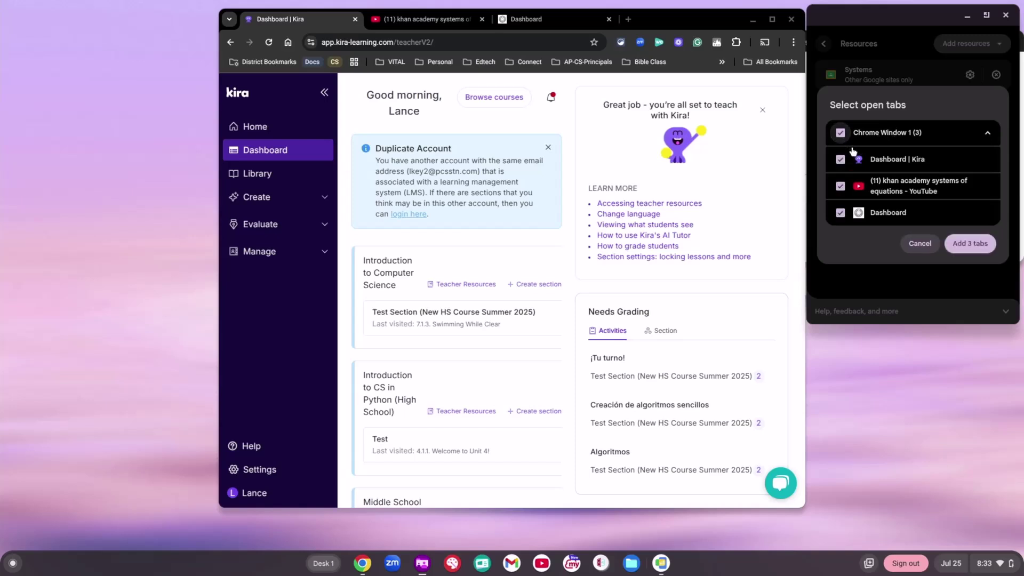
pyautogui.click(963, 245)
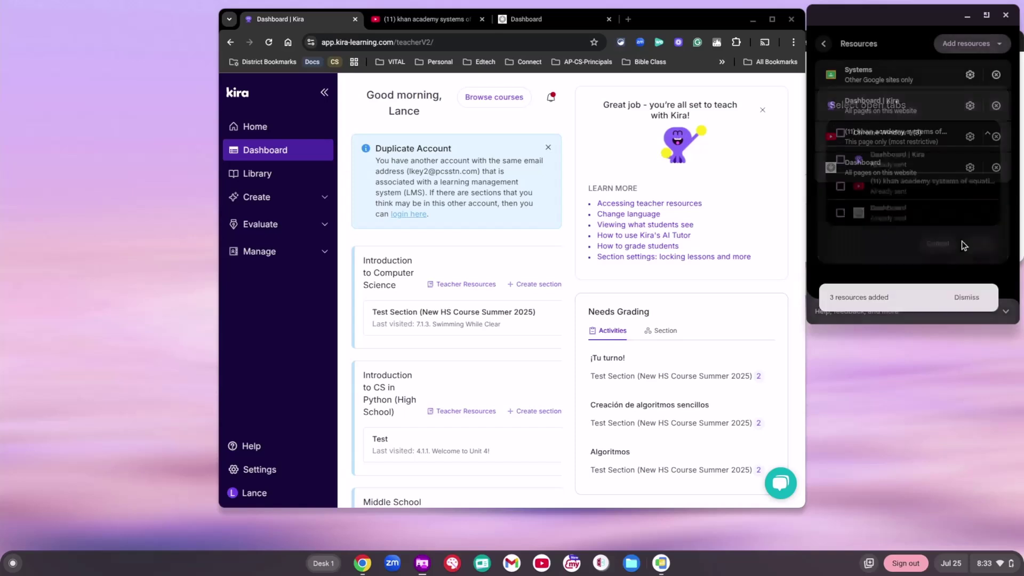
# Step: Add the link ESPN.com as a session resource
pyautogui.click(974, 47)
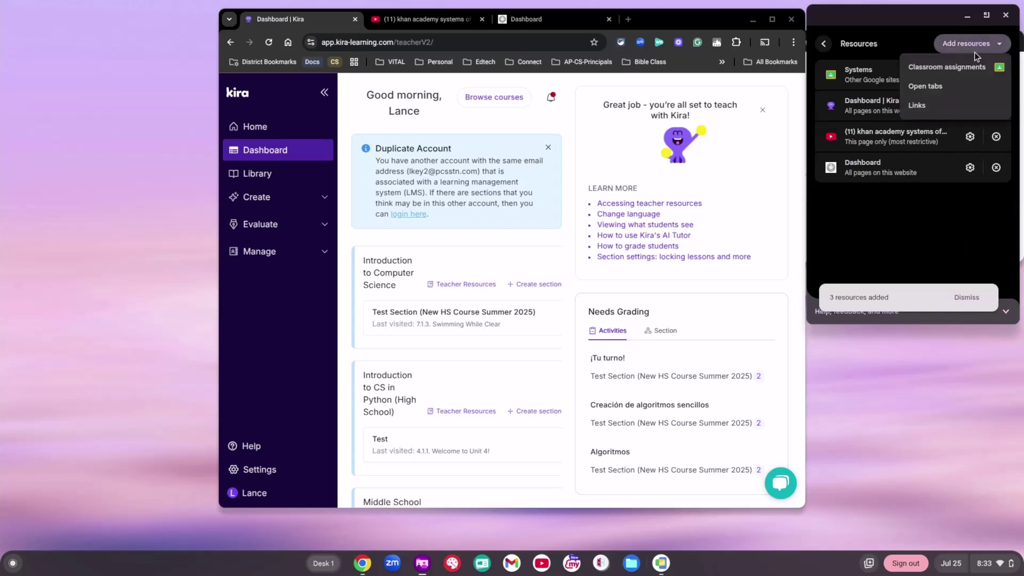
pyautogui.click(954, 106)
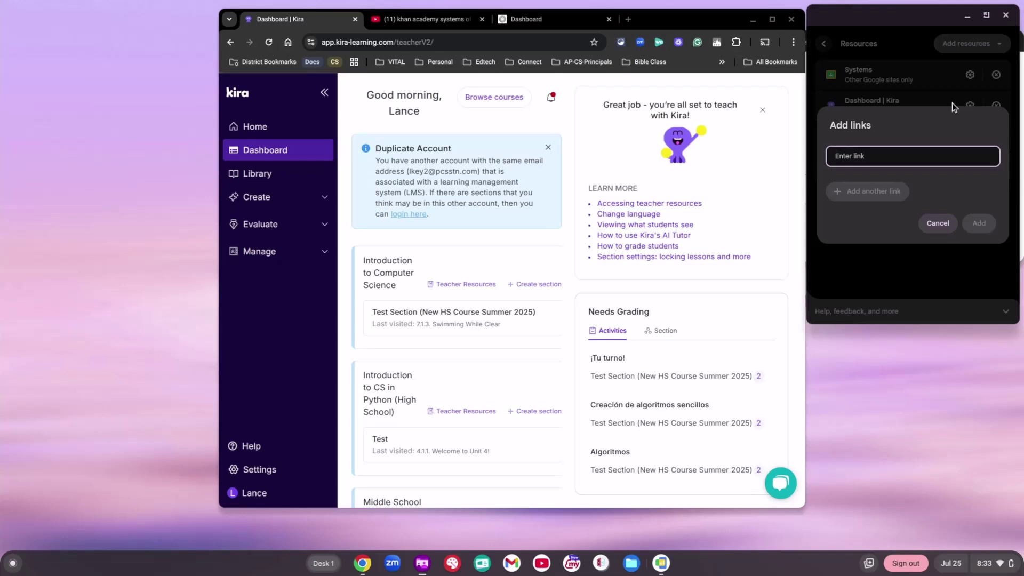
pyautogui.write('eSPN.com')
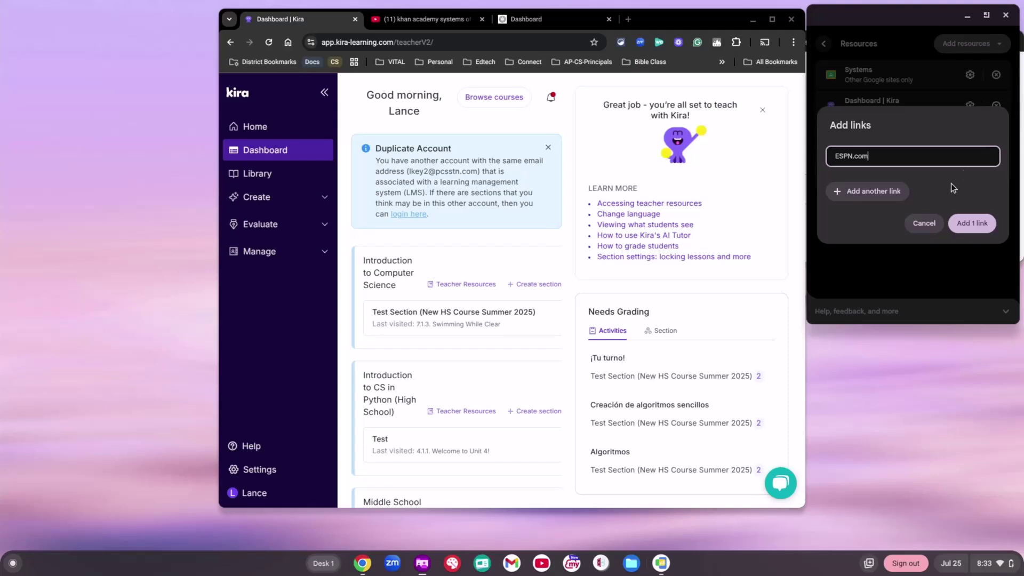
pyautogui.click(958, 228)
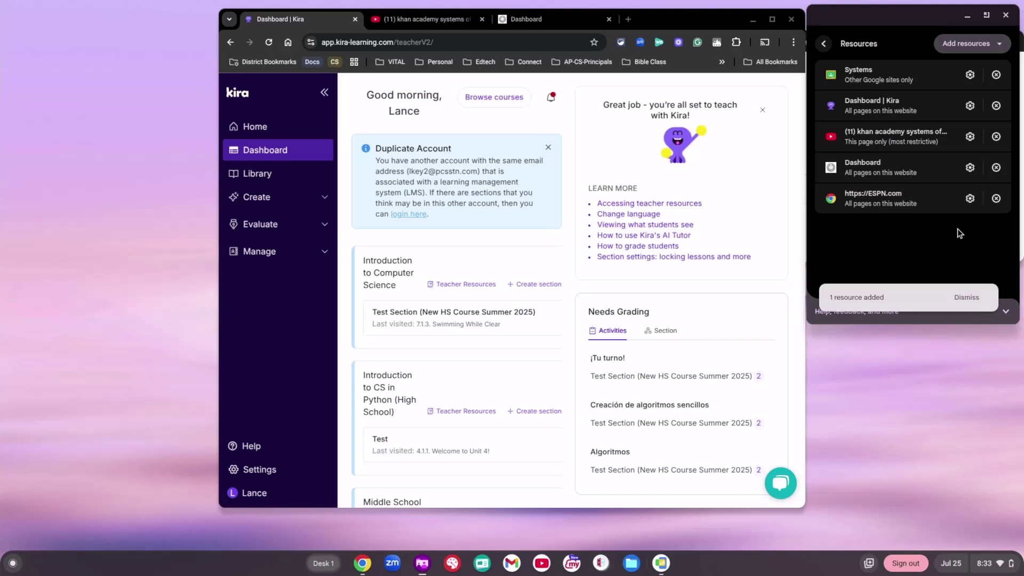
# Step: Restrict the Systems and Dashboard | Kira resources to This page only
pyautogui.click(969, 75)
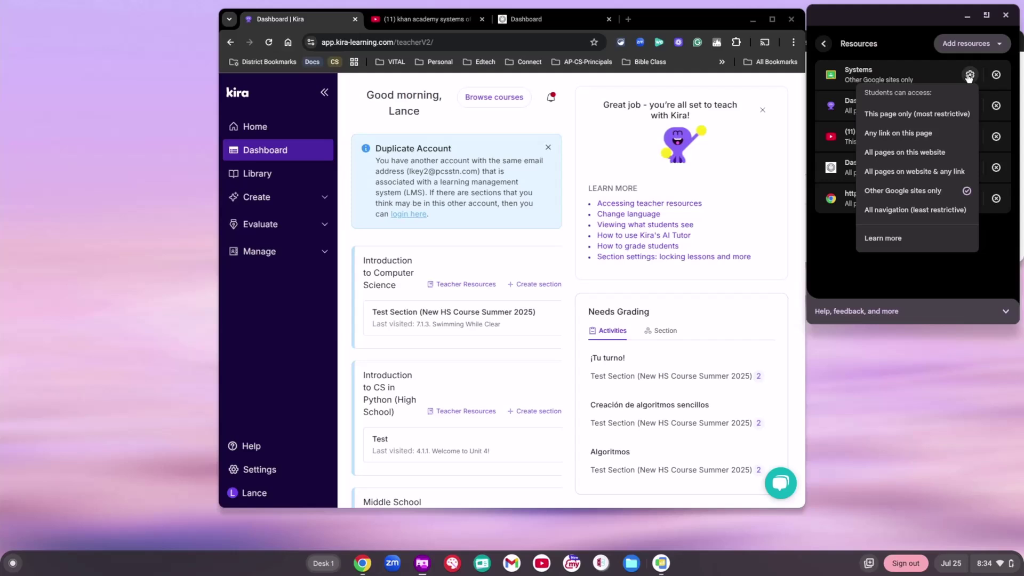
pyautogui.click(943, 115)
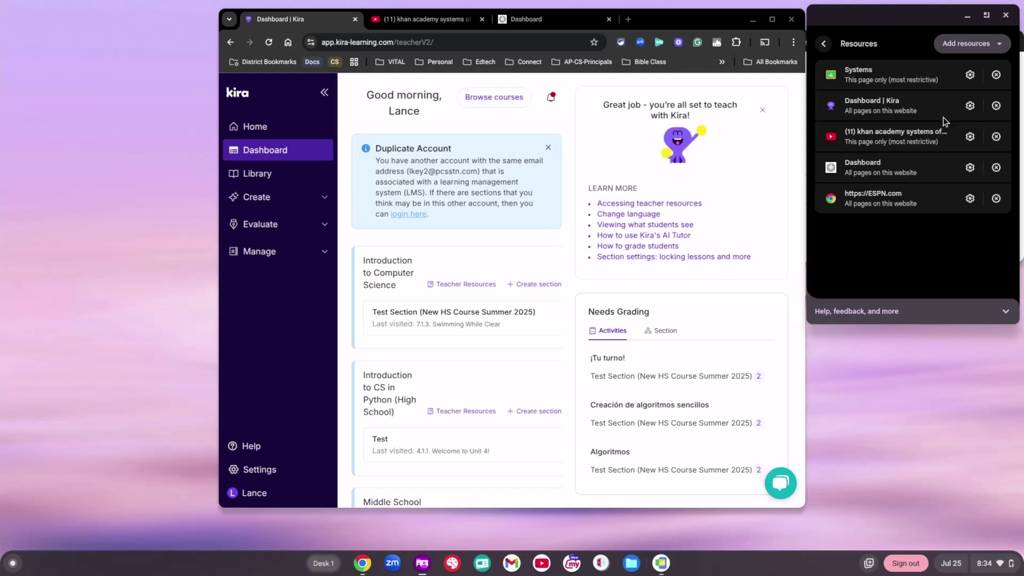
pyautogui.click(969, 106)
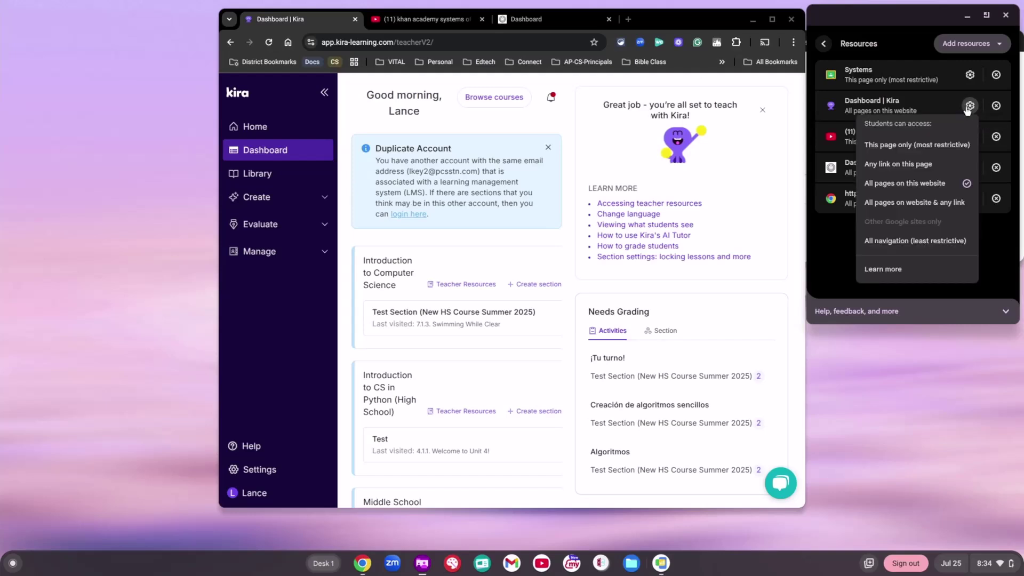
pyautogui.click(940, 144)
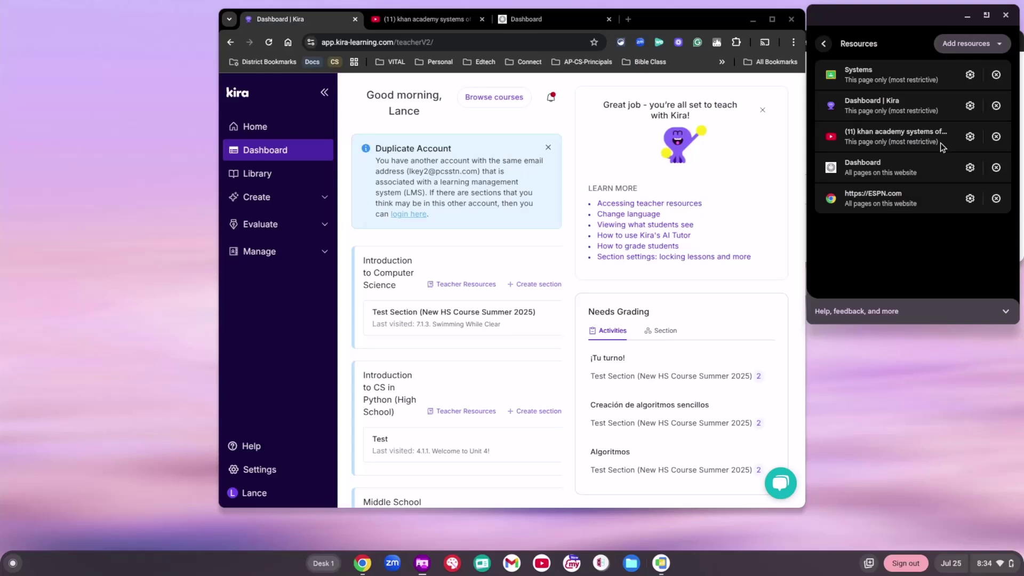
# Step: Leave the khan academy and Dashboard resources unchanged and allow ESPN.com All navigation
pyautogui.click(969, 136)
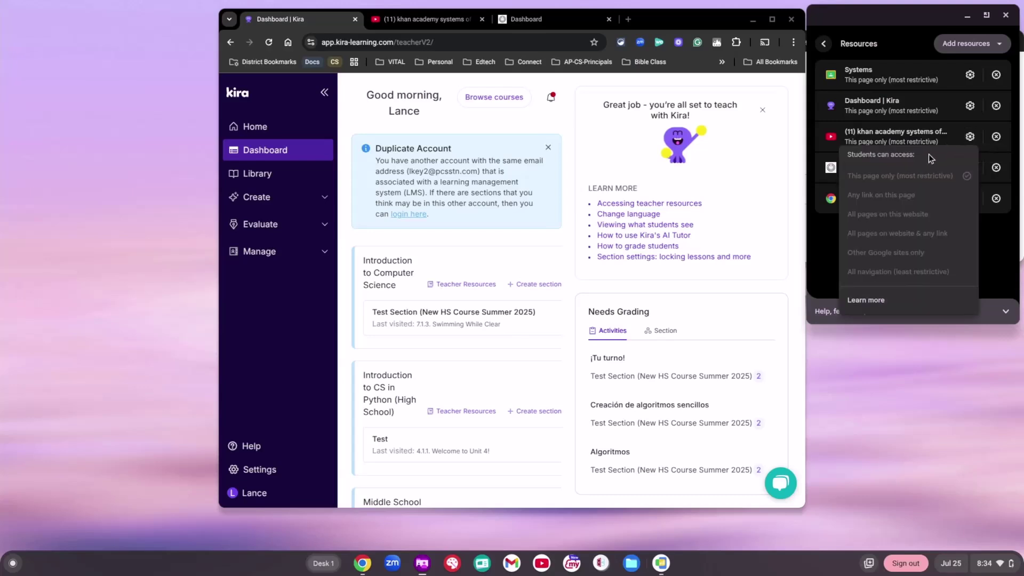
pyautogui.click(952, 141)
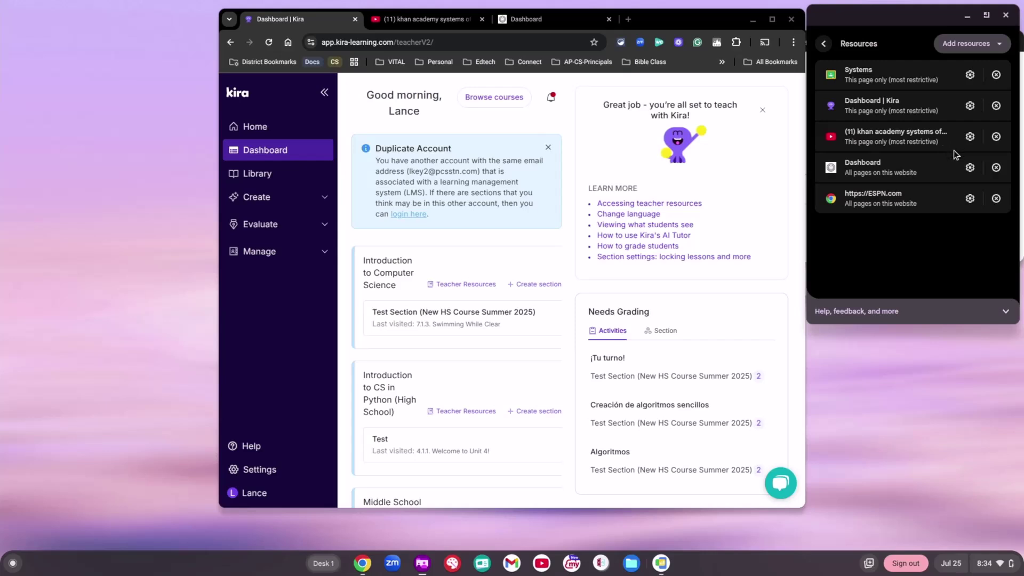
pyautogui.click(969, 168)
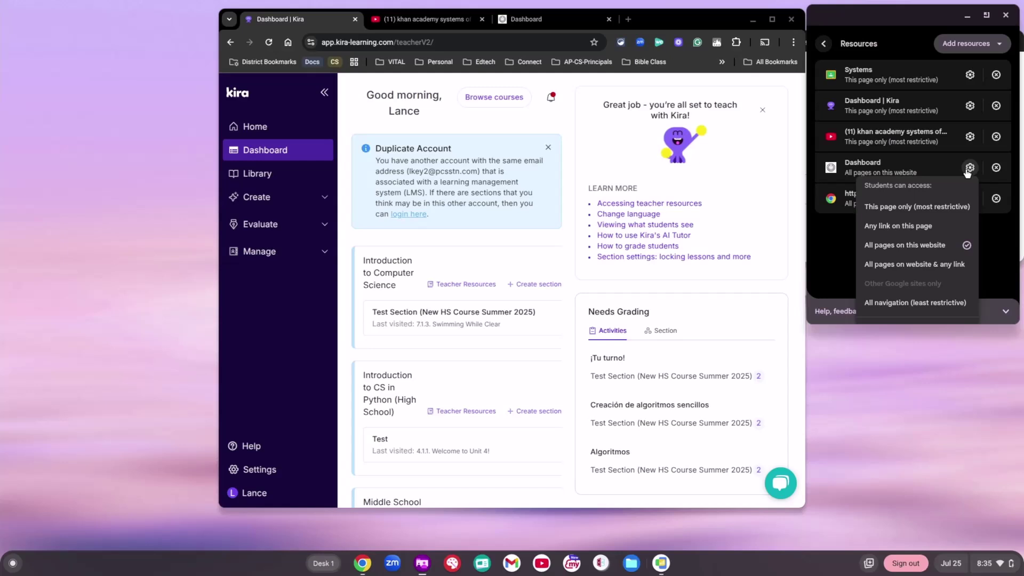
pyautogui.click(968, 170)
pyautogui.click(970, 199)
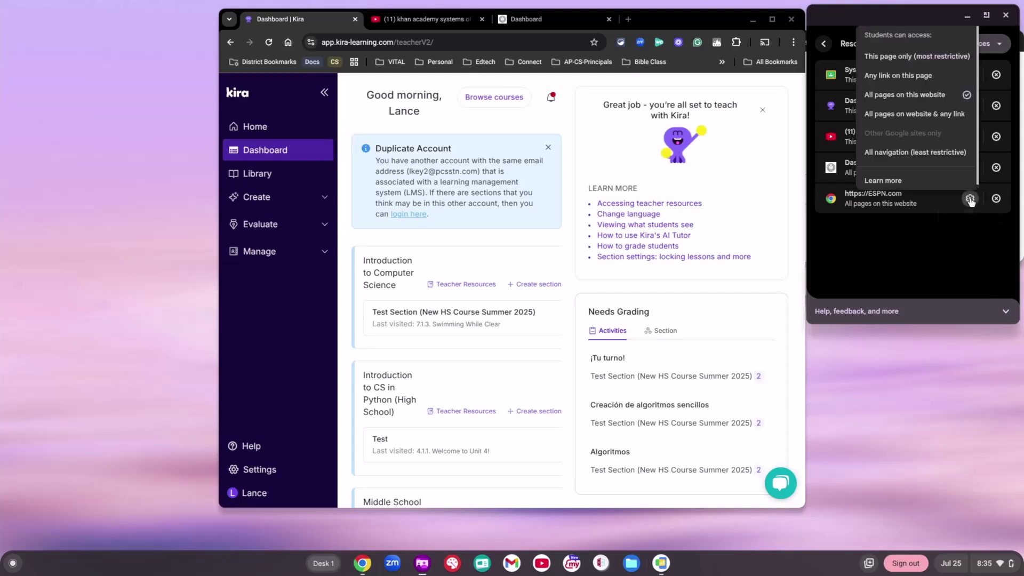
pyautogui.click(958, 153)
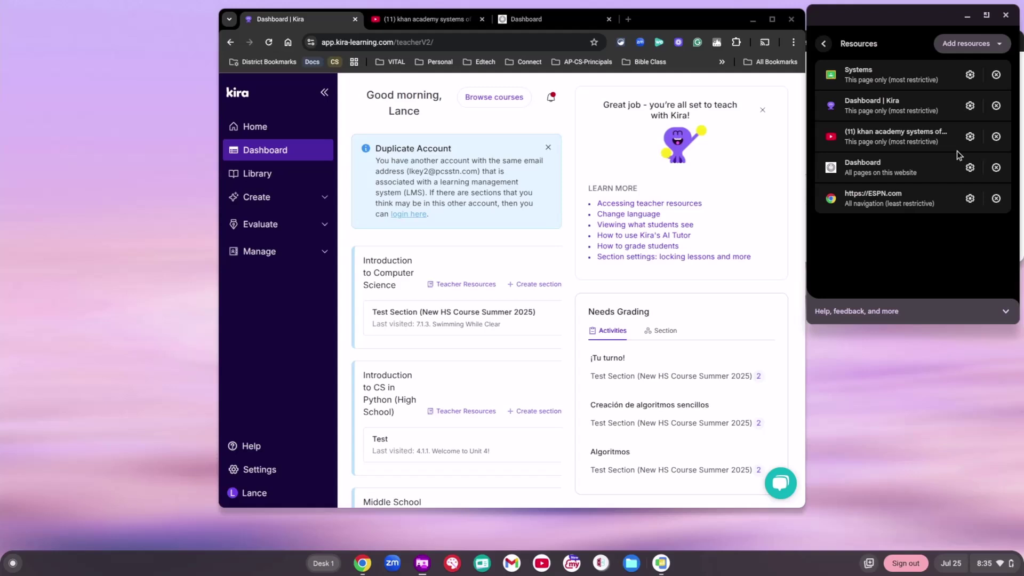
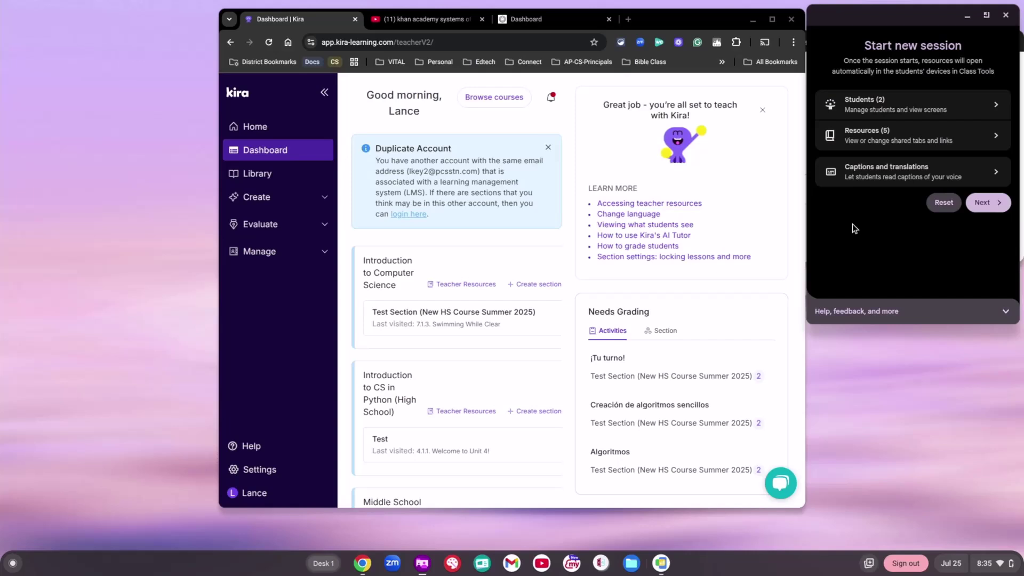
# Step: Go to the session length and change it from 5 to 60 minutes
pyautogui.click(990, 208)
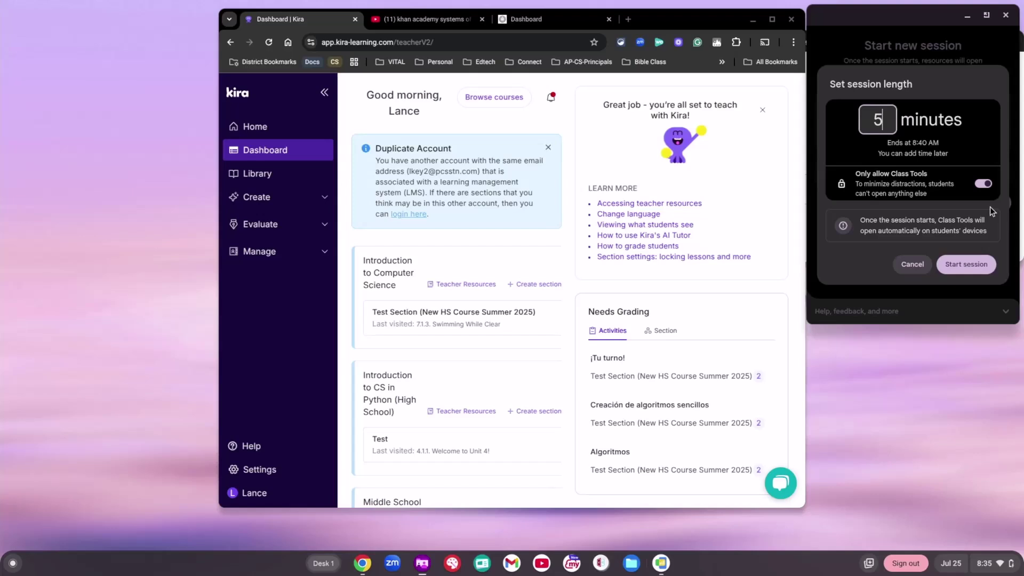
pyautogui.press('BackSpace')
pyautogui.write('60')
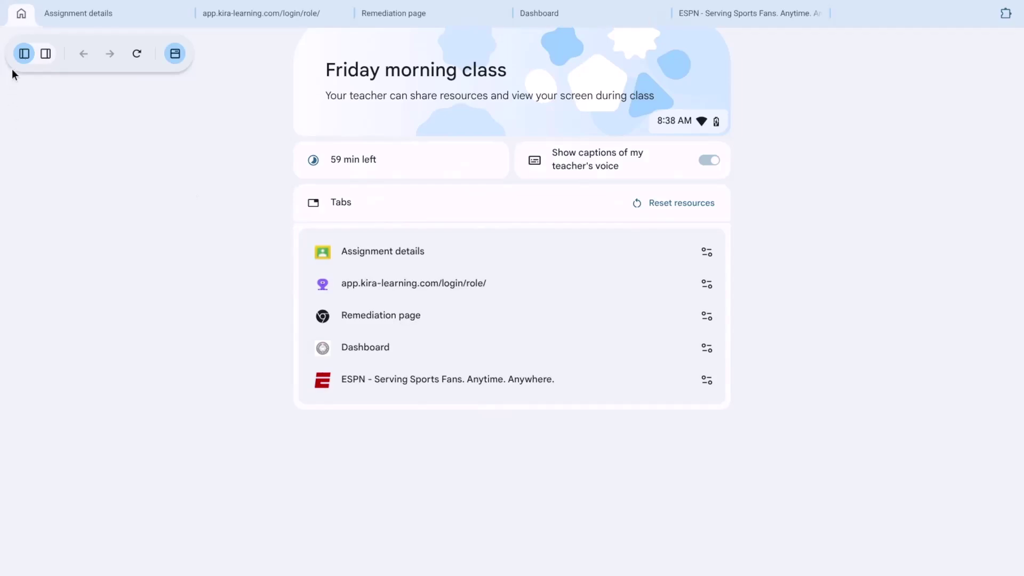
pyautogui.click(45, 53)
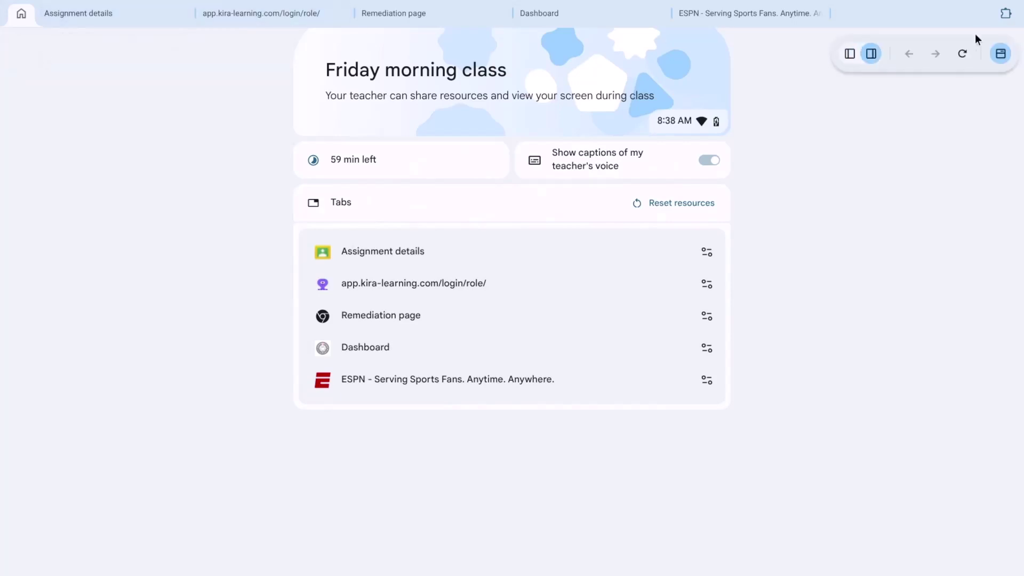
pyautogui.click(849, 54)
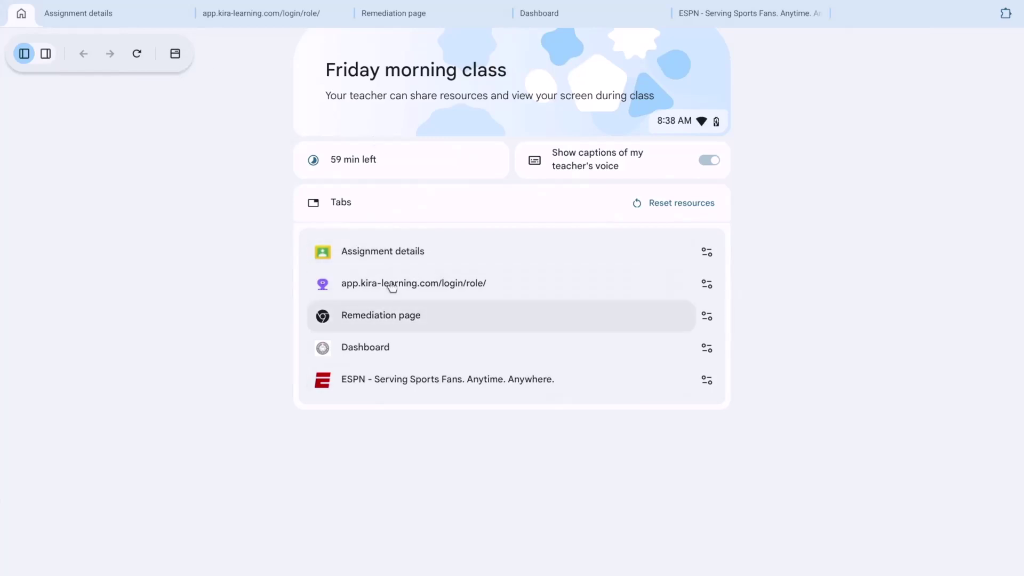
pyautogui.click(707, 252)
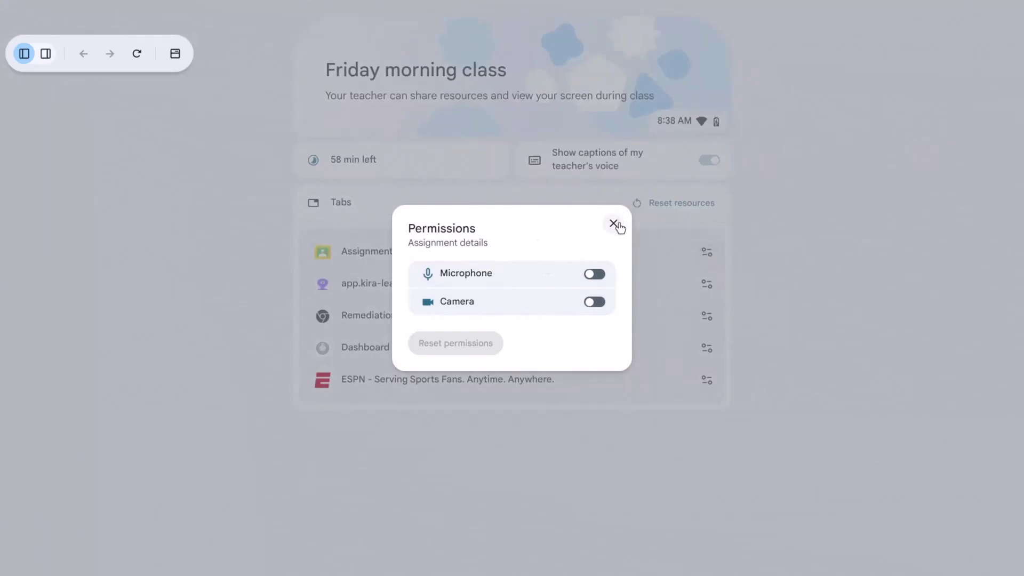
pyautogui.click(614, 223)
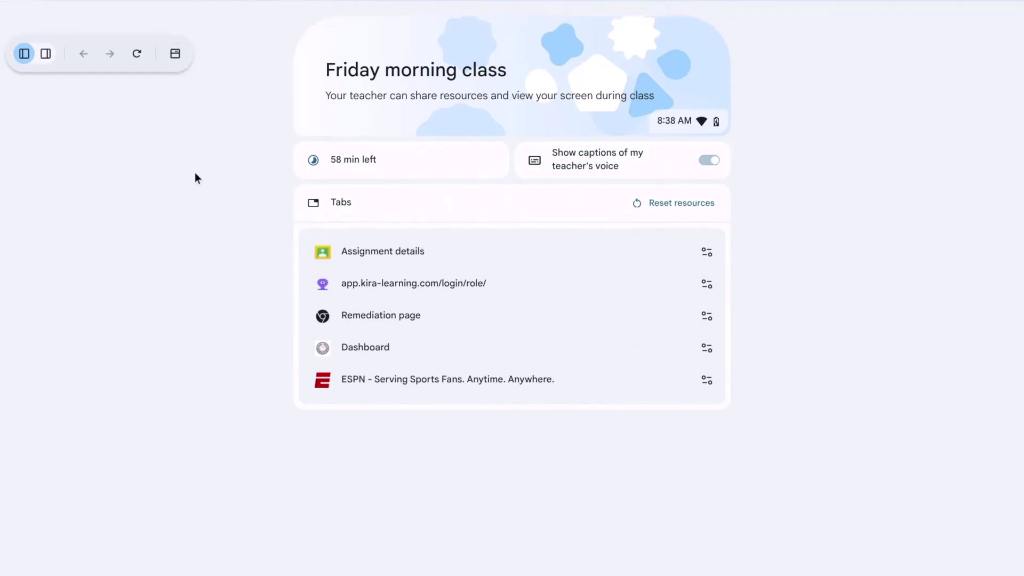
pyautogui.click(177, 57)
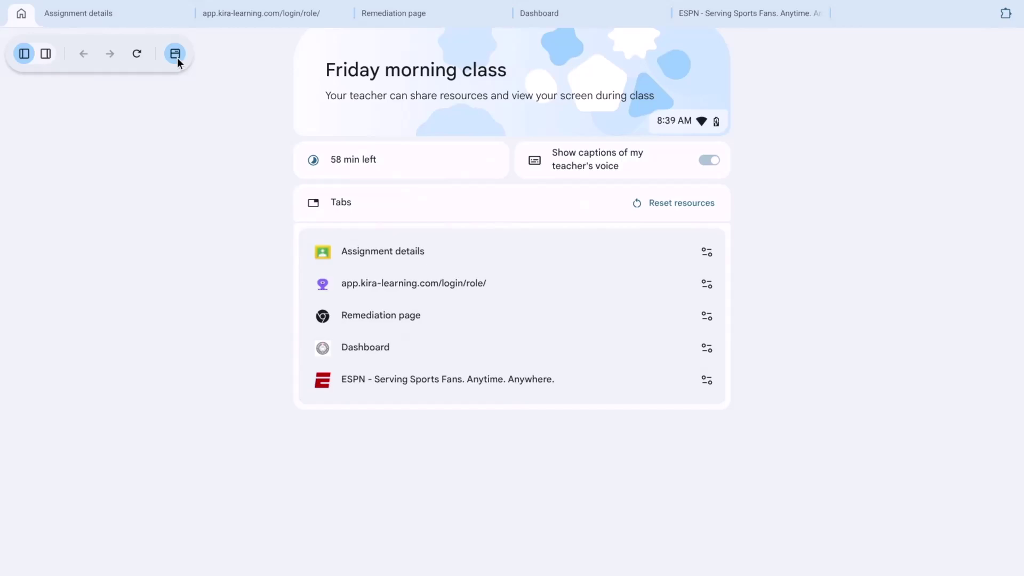
# Step: View the Systems assignment's video and 8.2_packet.pdf attachments, then switch to the Dashboard tab
pyautogui.click(138, 20)
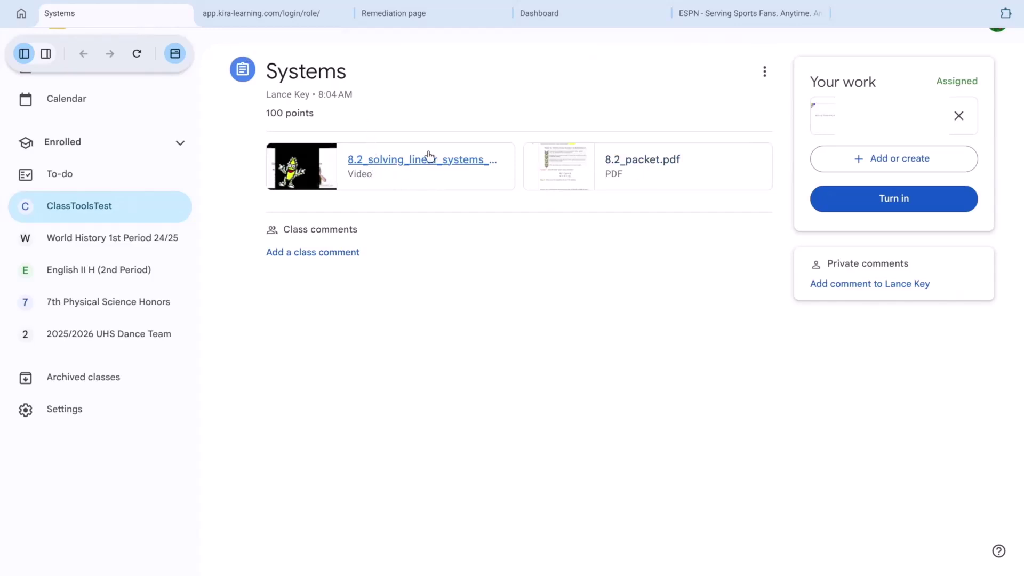
pyautogui.click(456, 169)
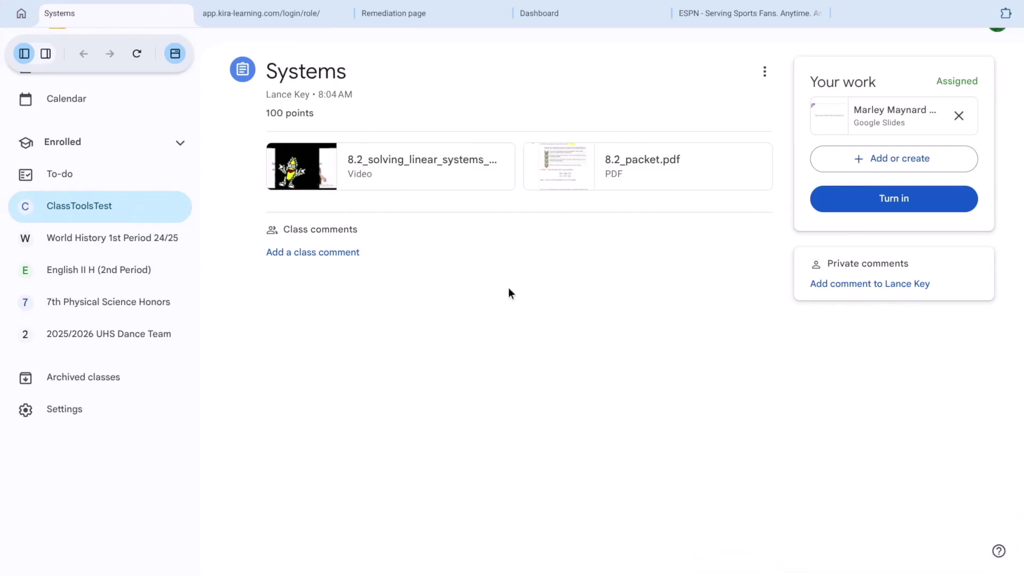
pyautogui.click(390, 157)
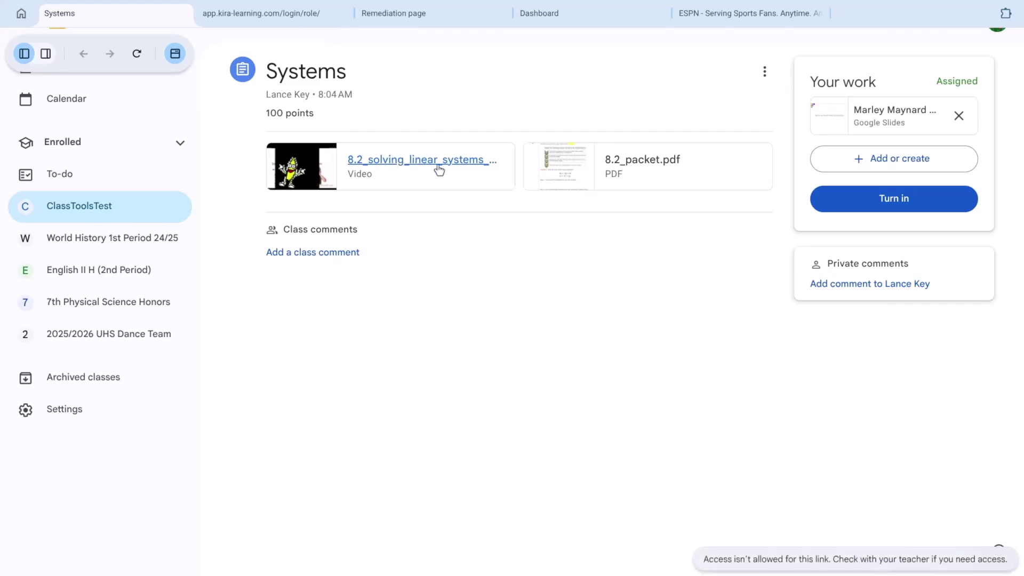
pyautogui.click(631, 156)
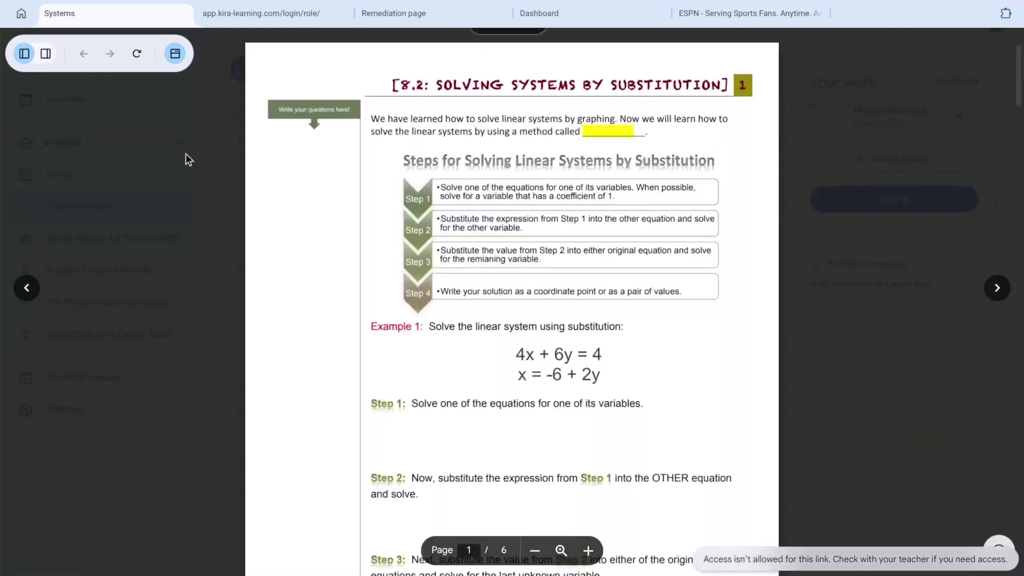
pyautogui.click(207, 193)
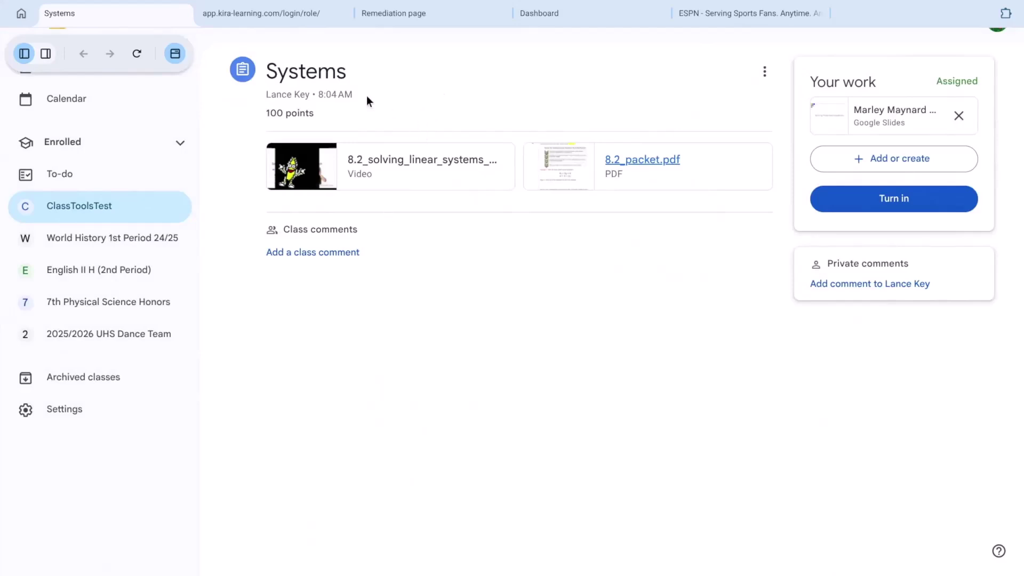
pyautogui.hotkey('ctrl', '4')
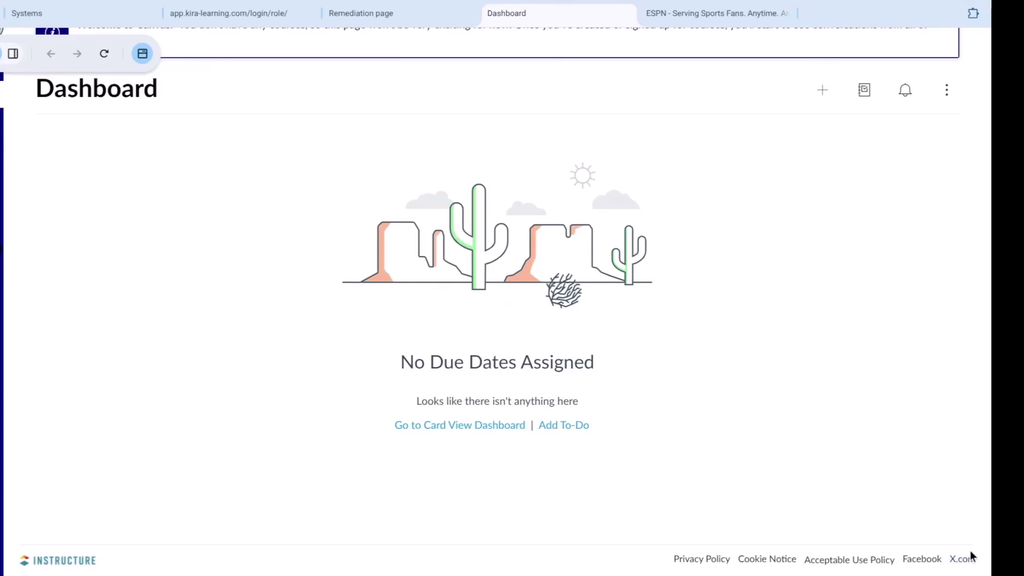
# Step: Open the All Courses list from Canvas Courses navigation, then open and close the Account tray
pyautogui.click(922, 559)
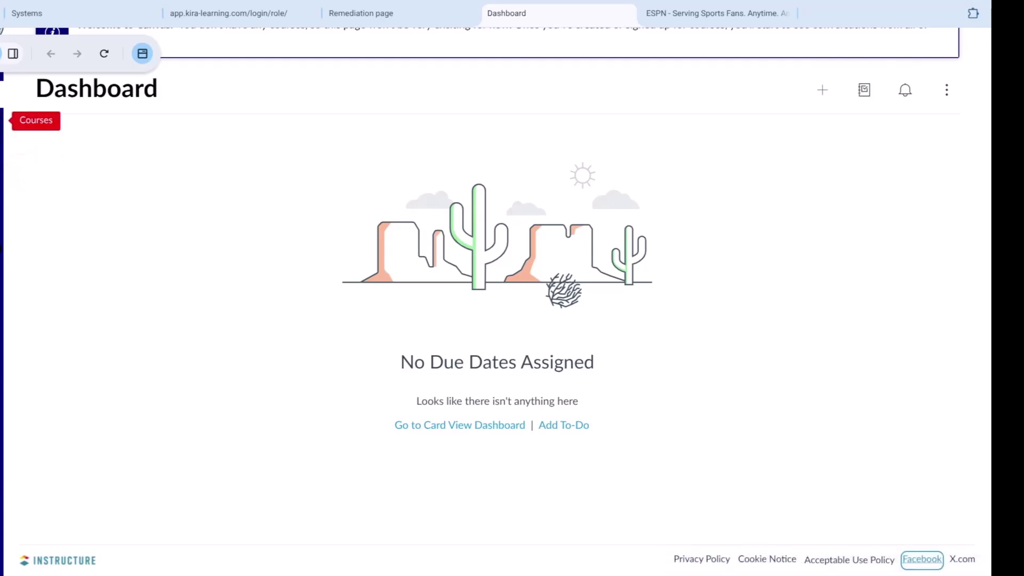
pyautogui.click(2, 120)
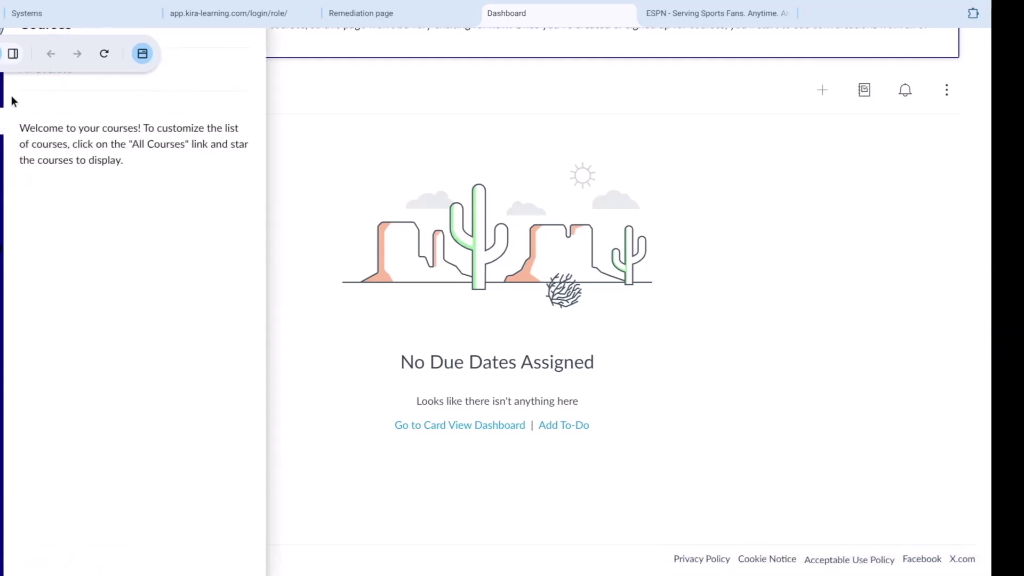
pyautogui.click(40, 74)
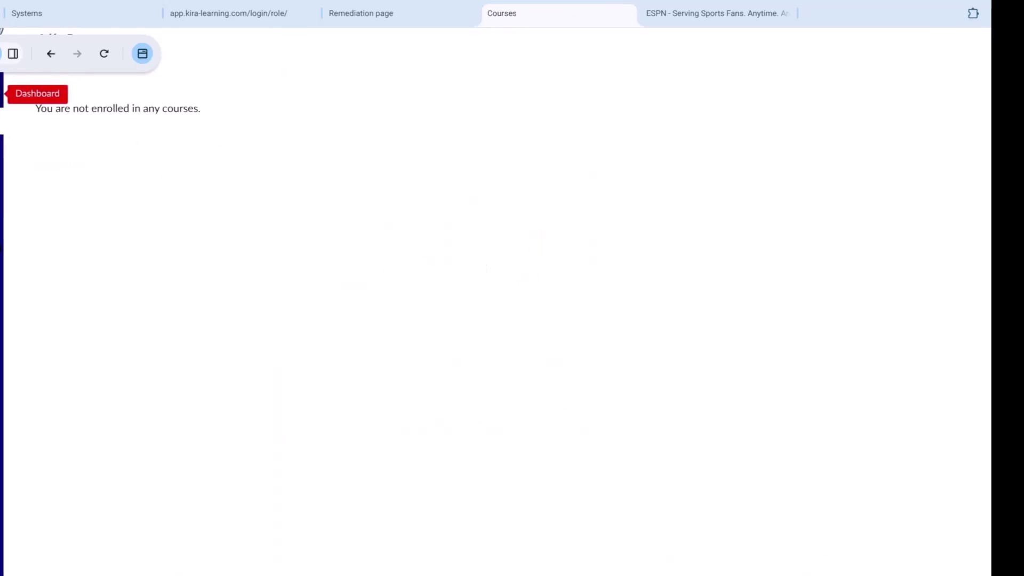
pyautogui.click(2, 62)
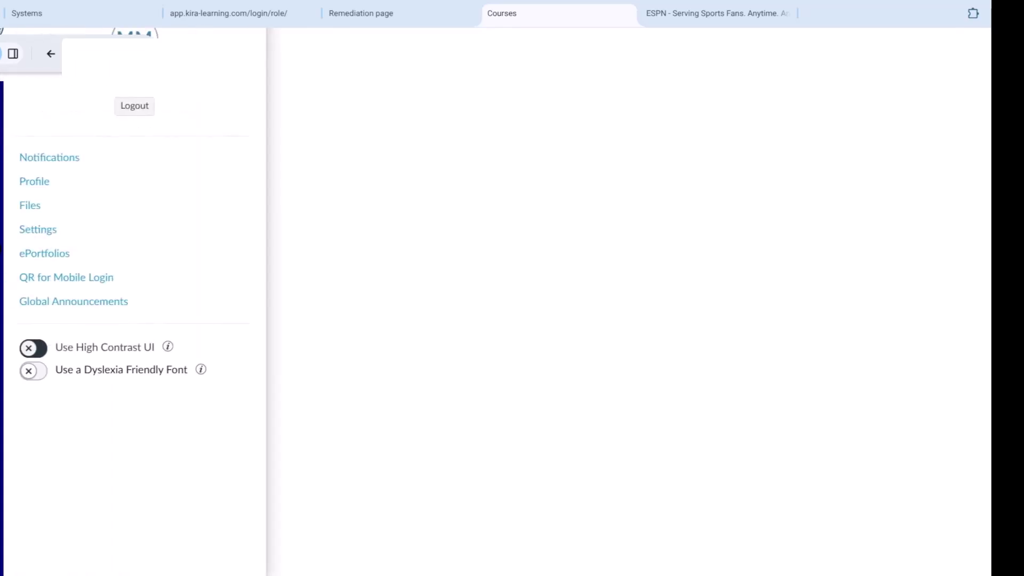
pyautogui.click(1, 75)
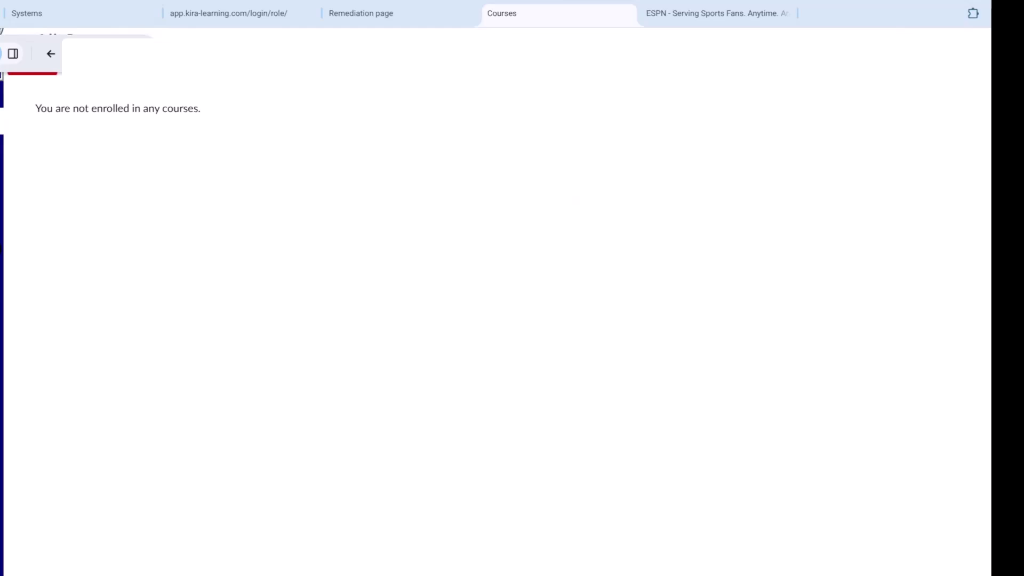
# Step: Open PGA TOUR LIVE on the ESPN tab, scroll it, then return to the Systems tab
pyautogui.click(720, 19)
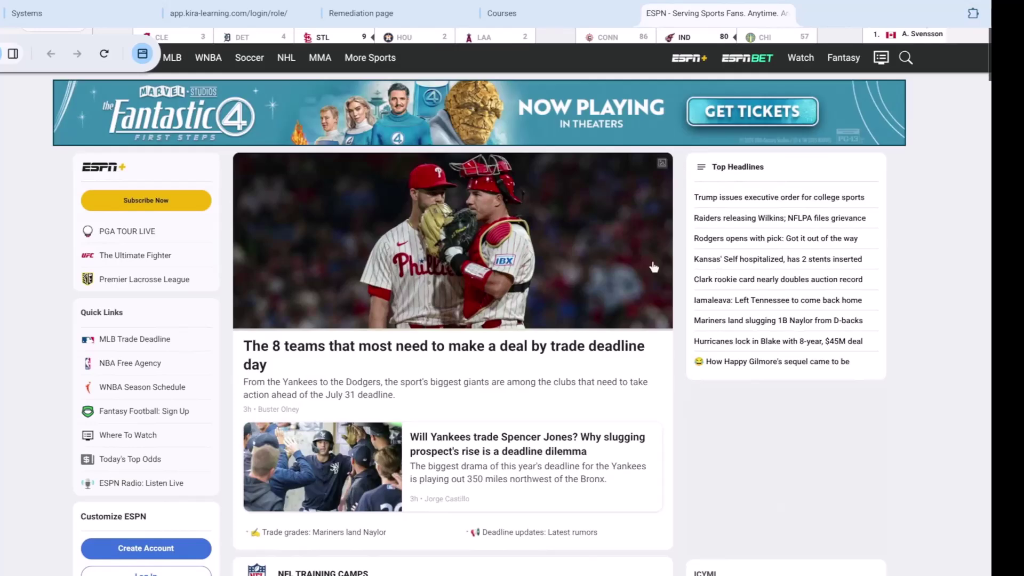
pyautogui.click(121, 237)
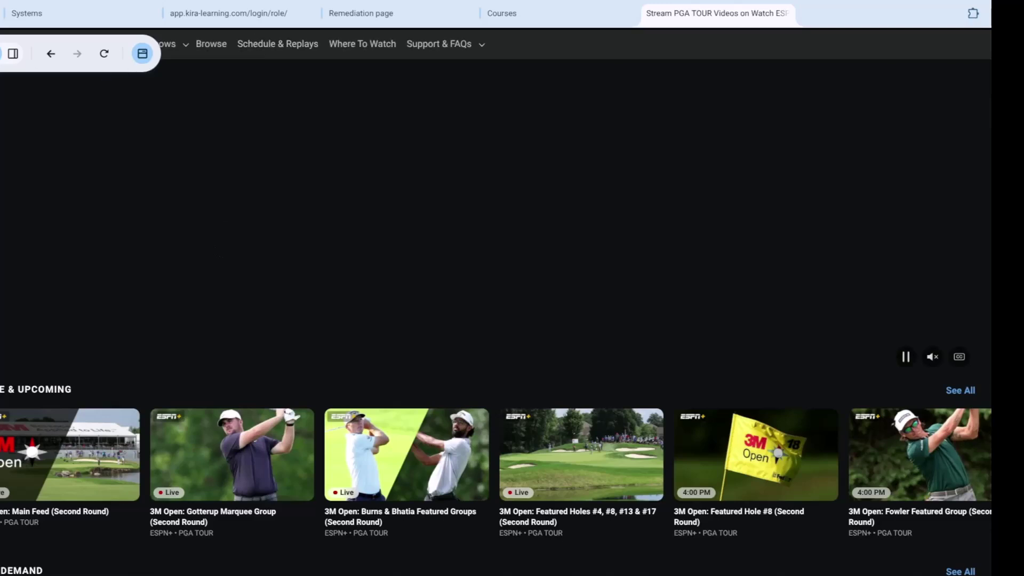
pyautogui.click(19, 54)
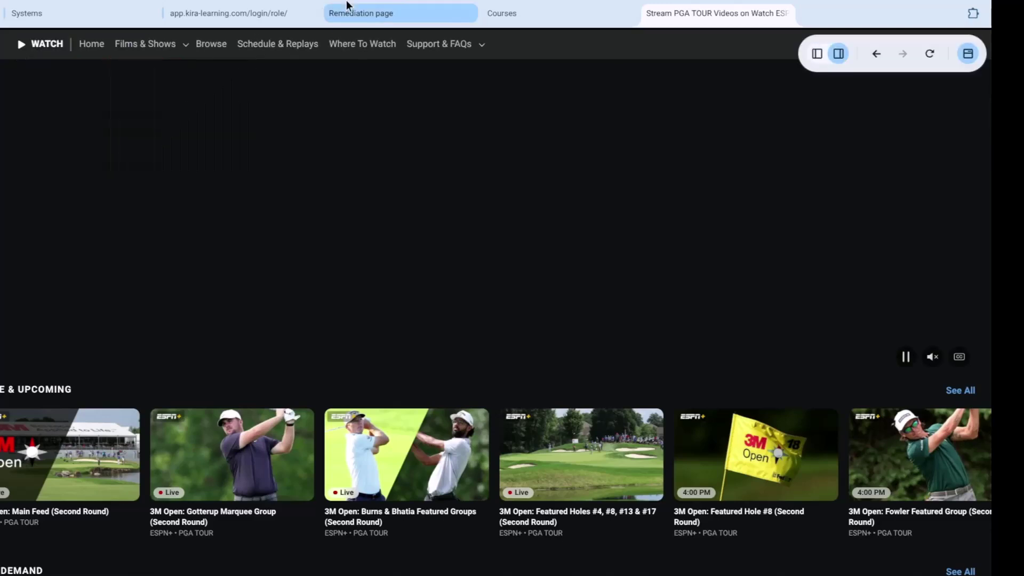
pyautogui.scroll(-7, 657, 154)
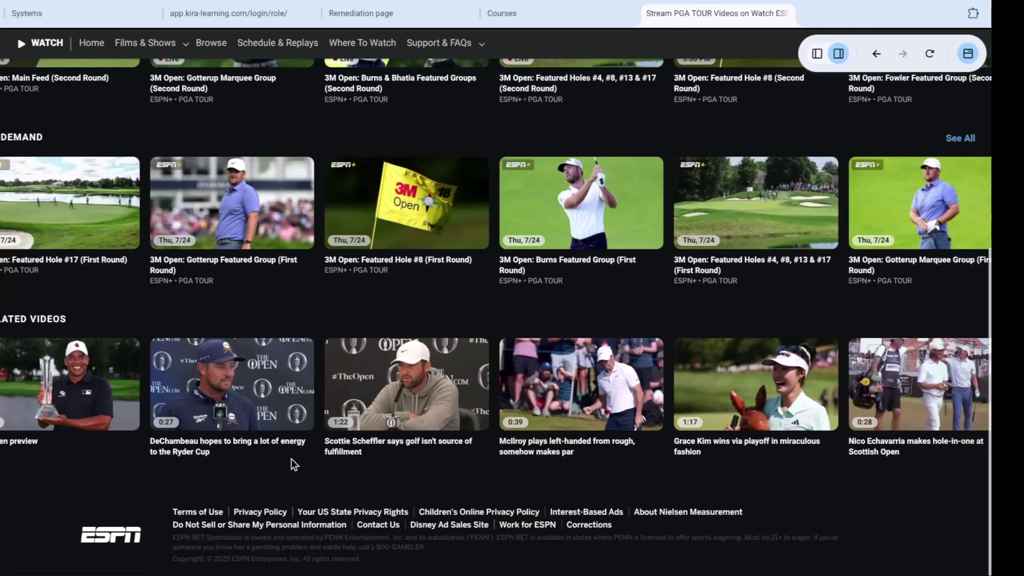
pyautogui.scroll(8, 491, 201)
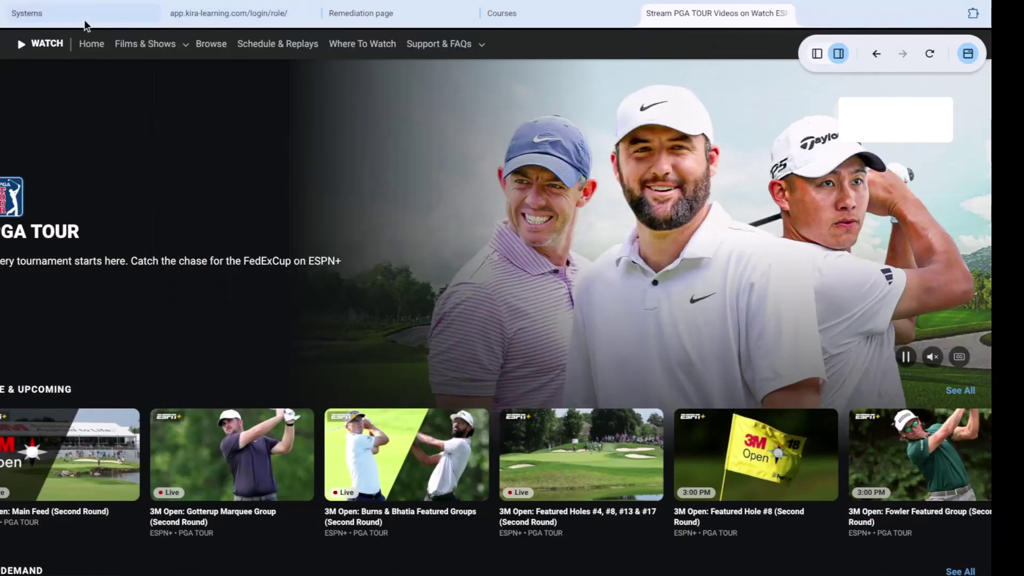
pyautogui.click(84, 18)
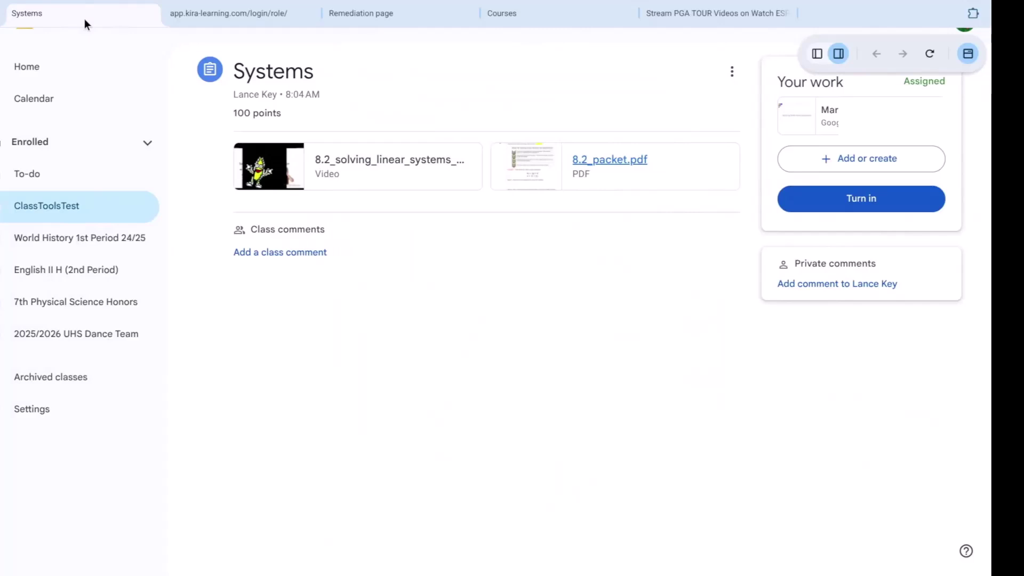
# Step: Exit full screen to the teacher's session panel and check Add time options without adding any
pyautogui.press('F11')
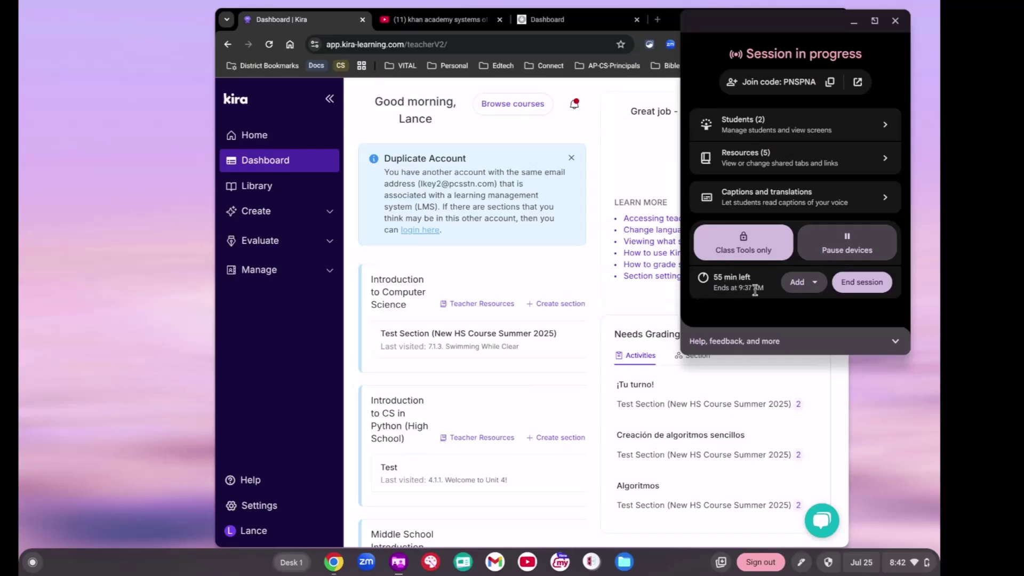
pyautogui.click(794, 282)
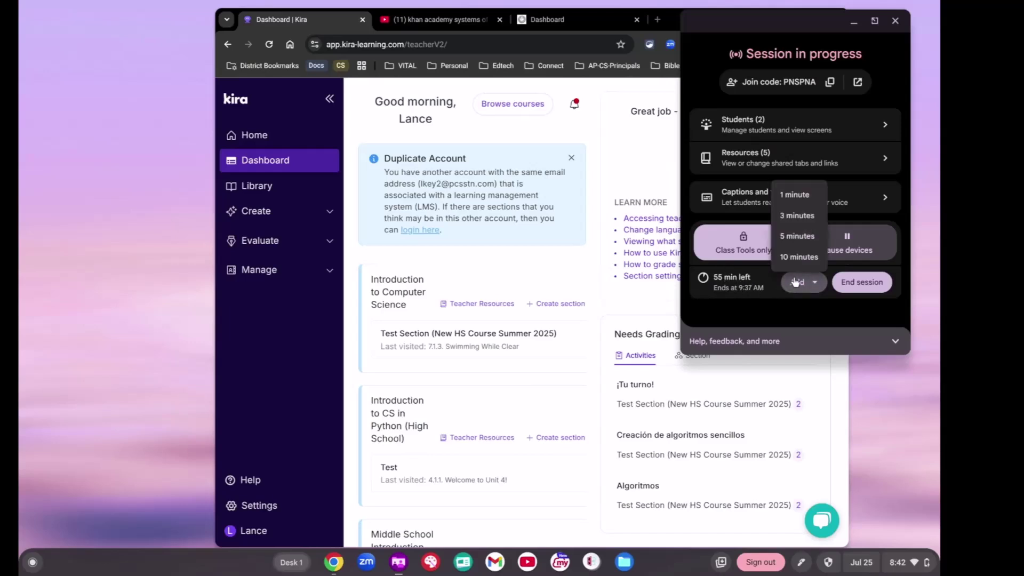
pyautogui.click(795, 281)
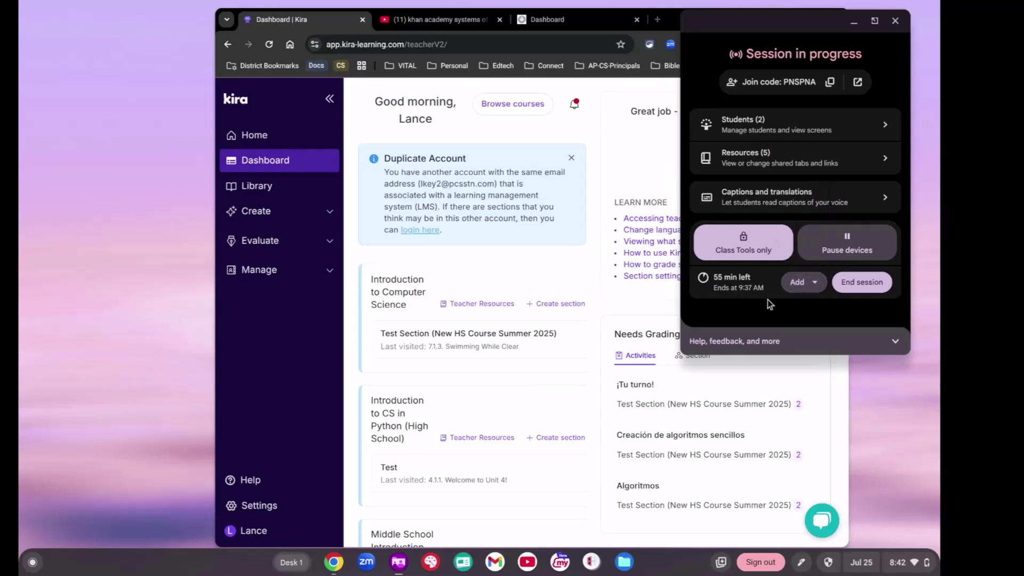
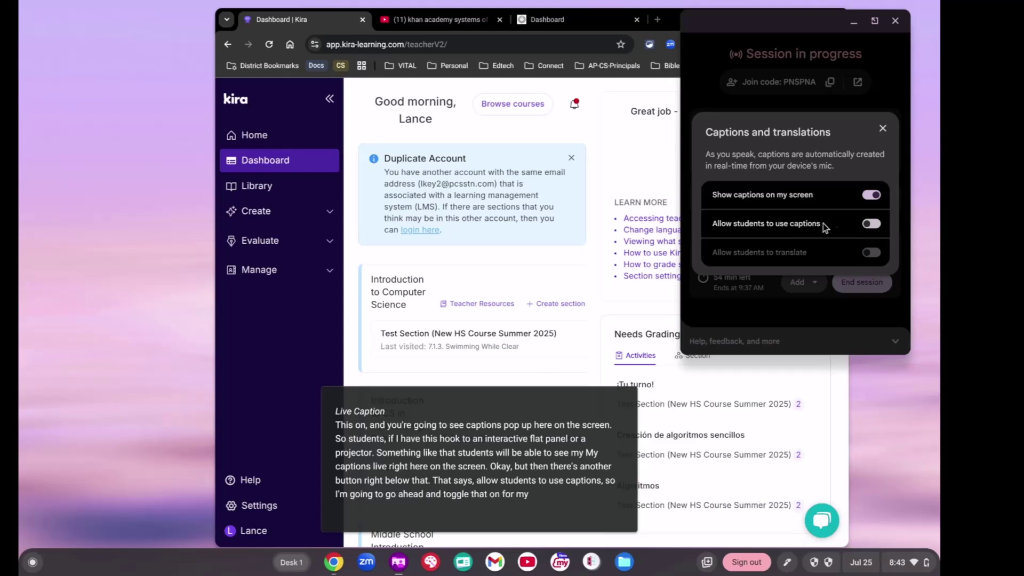
# Step: Switch on 'Allow students to use captions' so students see live captions of the teacher's voice
pyautogui.click(871, 224)
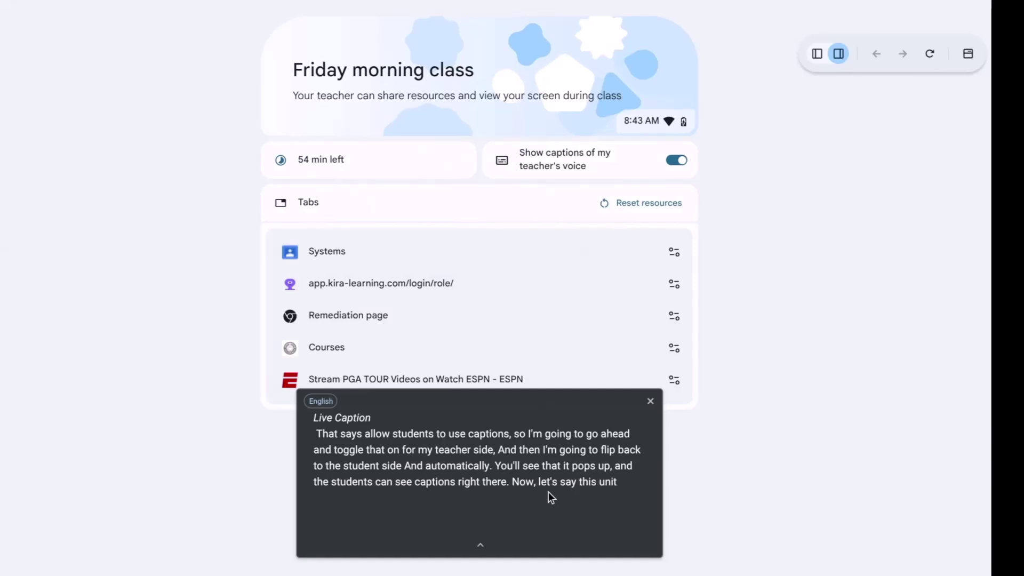
# Step: On the student's screen, turn teacher captions off and on, then collapse and re-expand the caption box
pyautogui.click(676, 161)
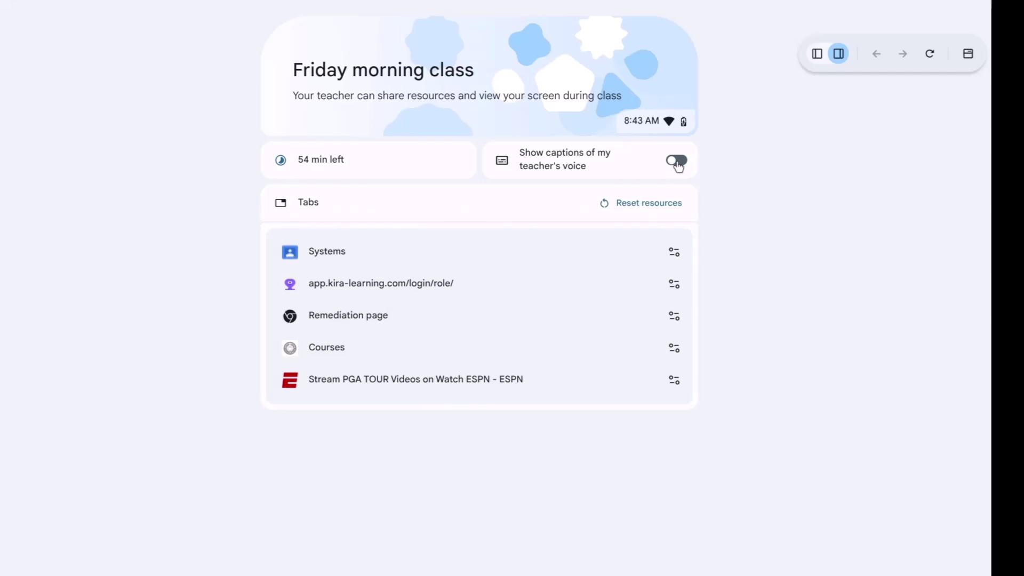
pyautogui.click(676, 161)
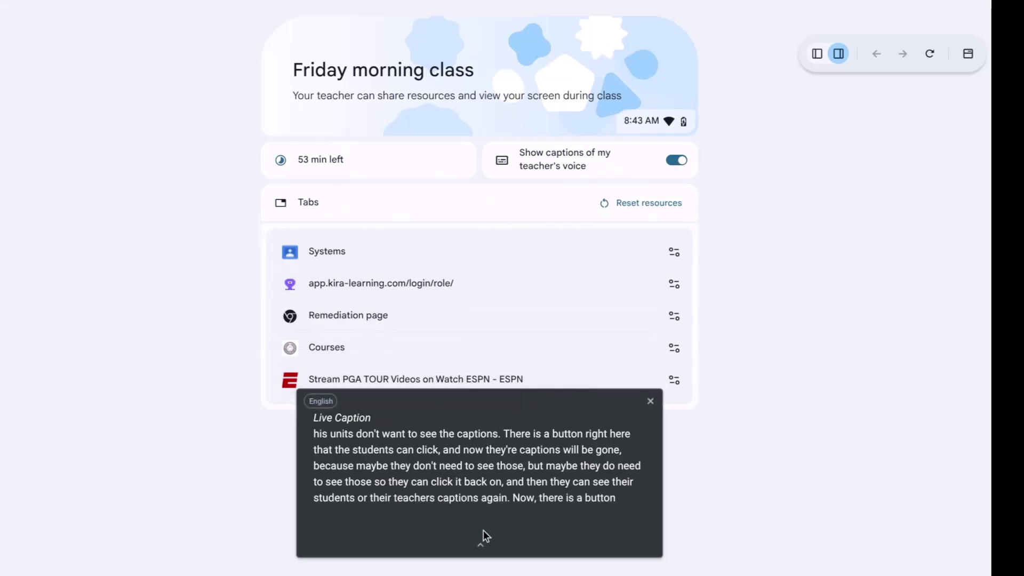
pyautogui.click(480, 546)
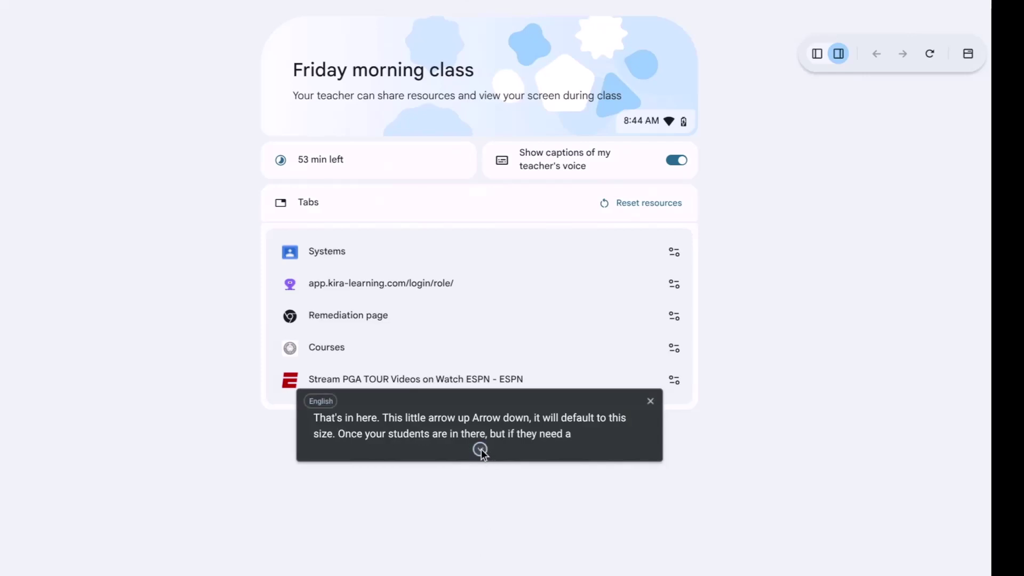
pyautogui.click(479, 449)
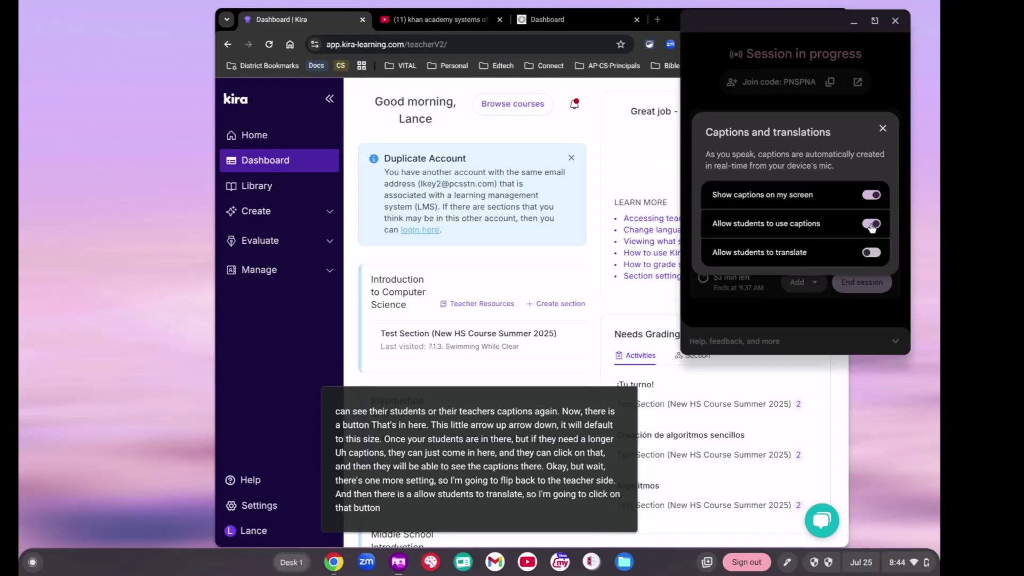
# Step: Toggle student captions and turn on 'Allow students to translate' for English-to-Spanish captions
pyautogui.click(871, 224)
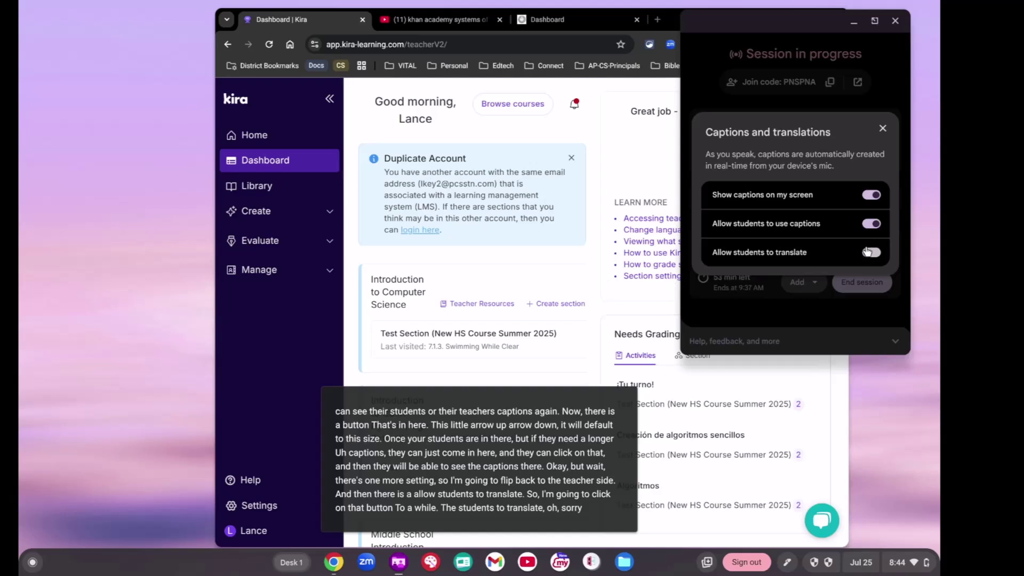
pyautogui.click(867, 251)
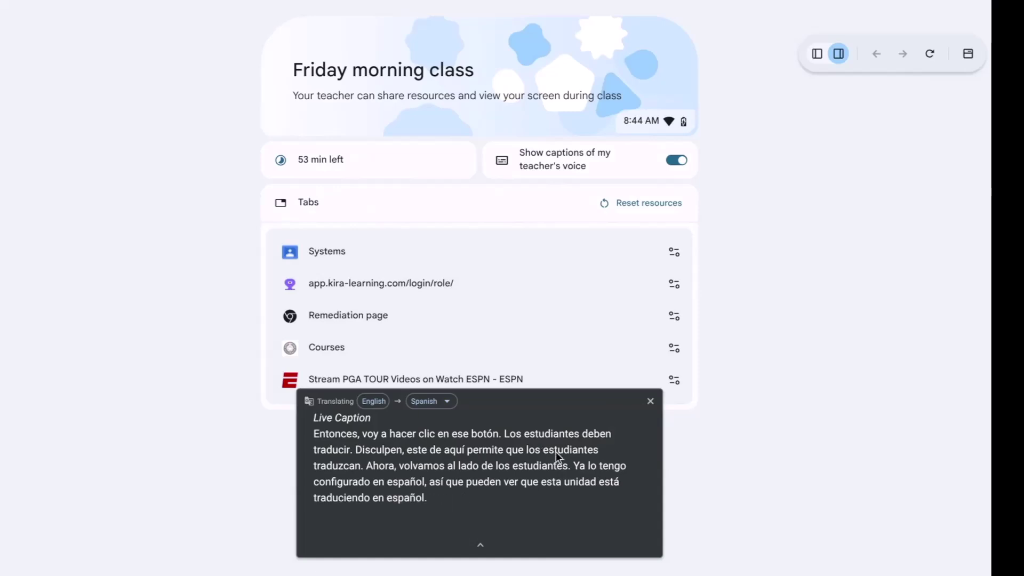
# Step: Change the student's caption translation language from Spanish to French
pyautogui.click(437, 401)
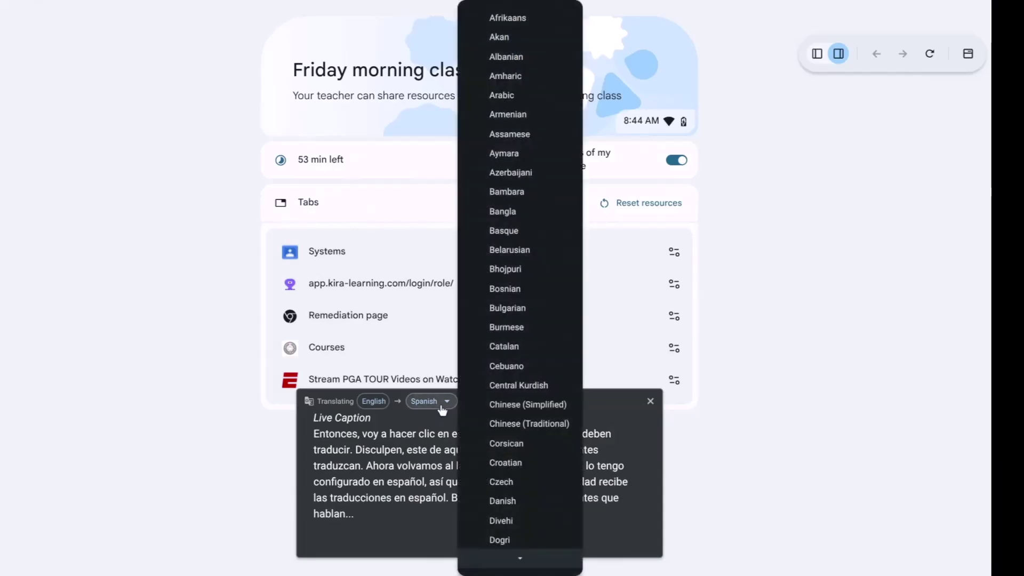
pyautogui.scroll(-5, 498, 314)
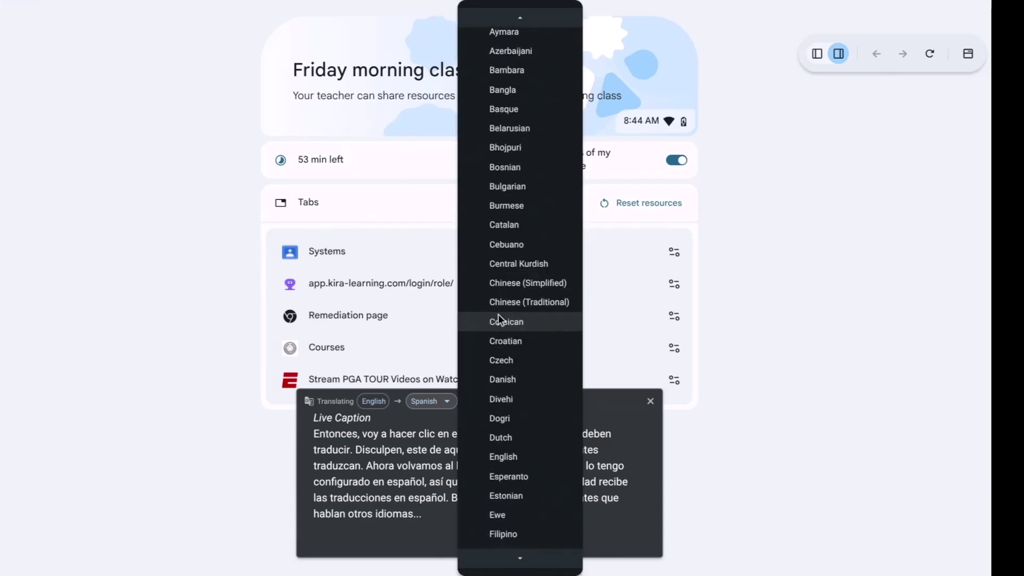
pyautogui.scroll(-2, 498, 314)
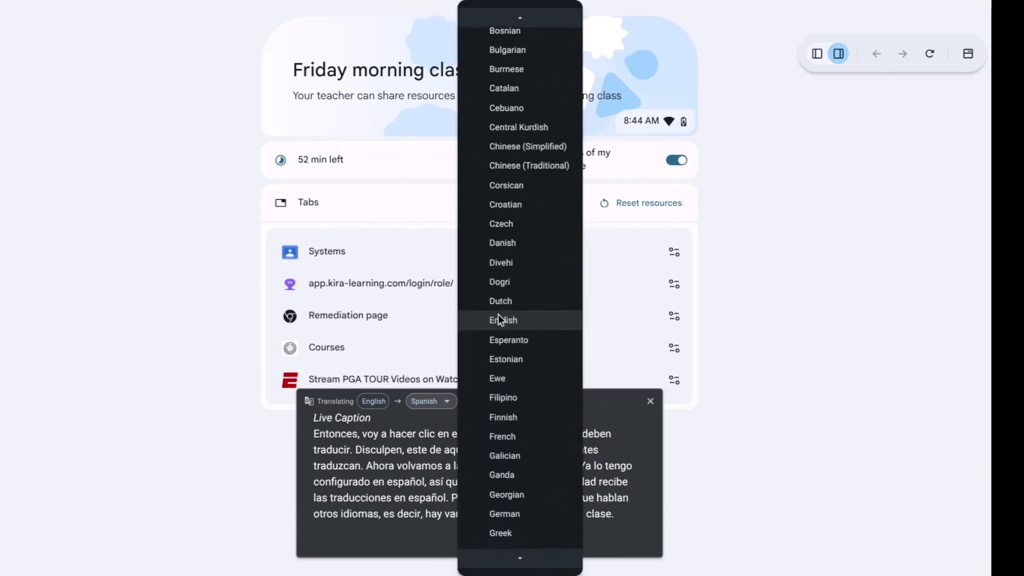
pyautogui.scroll(-1, 497, 314)
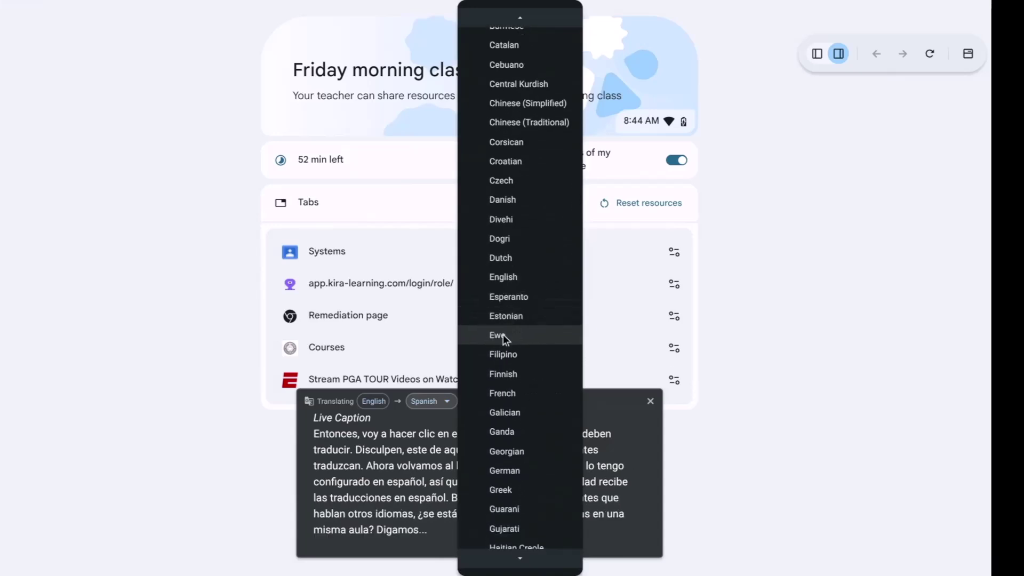
pyautogui.click(502, 390)
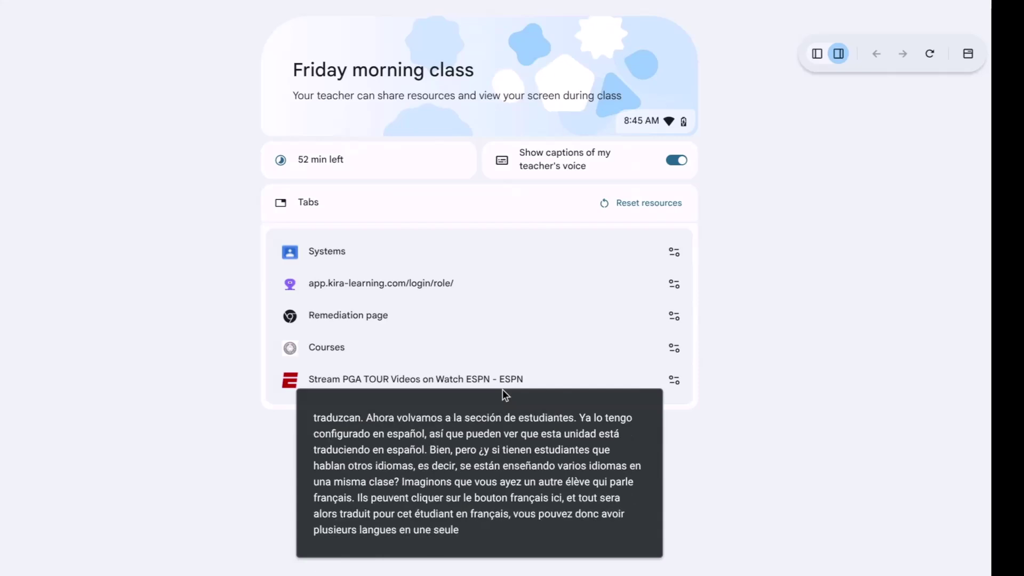
# Step: Set the student's caption translation language back to Spanish
pyautogui.moveTo(506, 439)
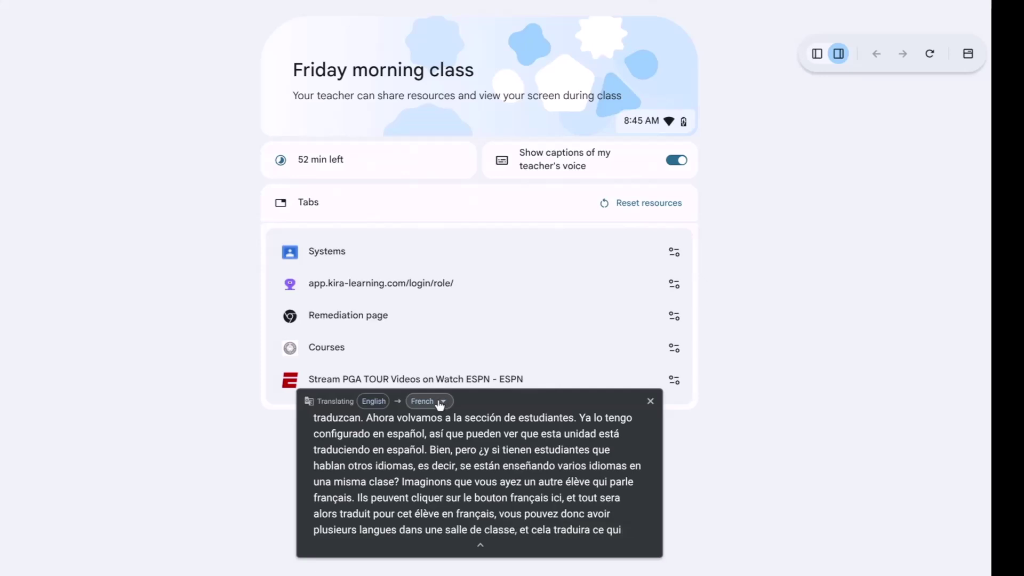
pyautogui.click(441, 403)
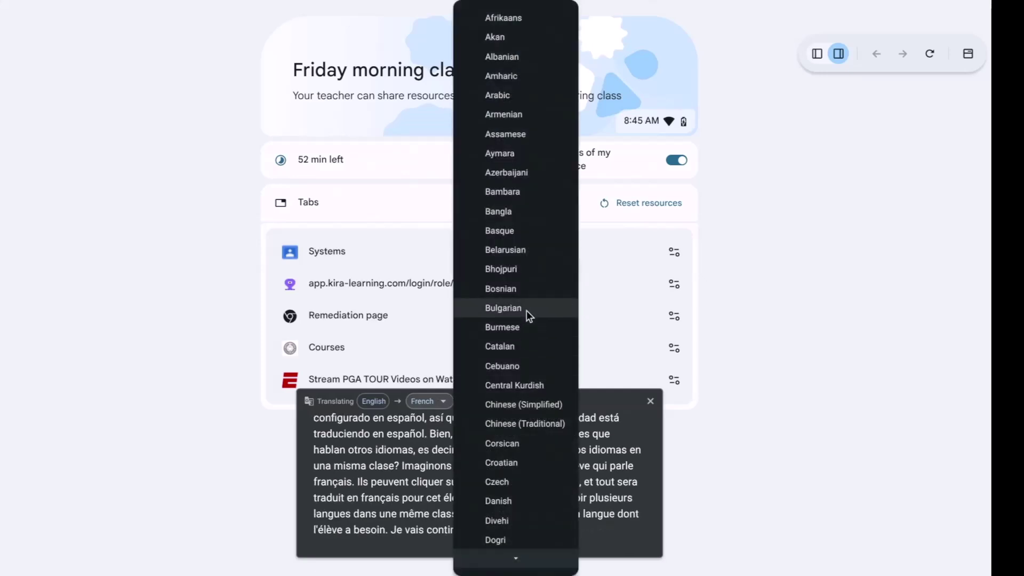
pyautogui.scroll(-1, 521, 424)
pyautogui.scroll(-20, 522, 424)
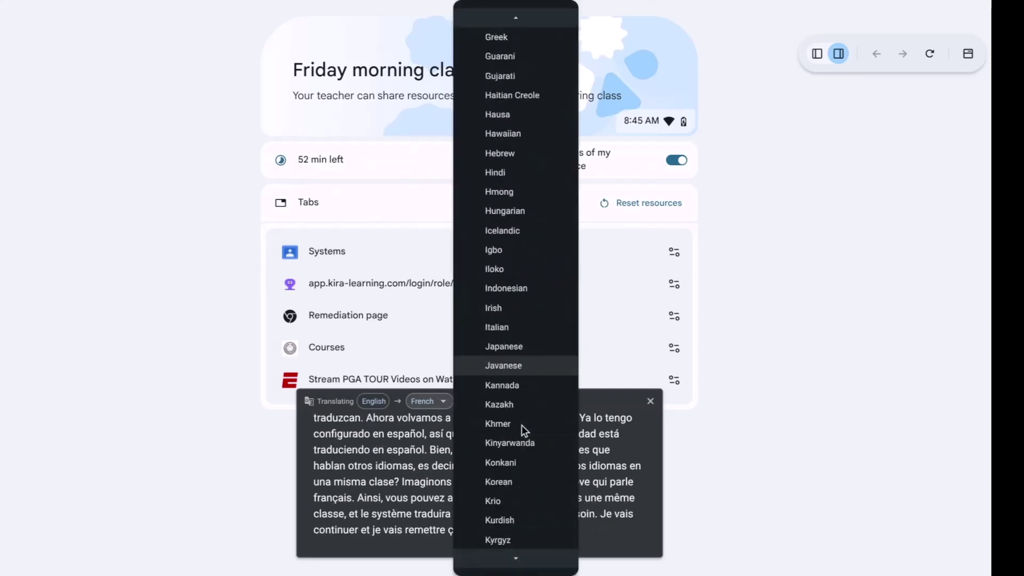
pyautogui.scroll(-2, 522, 425)
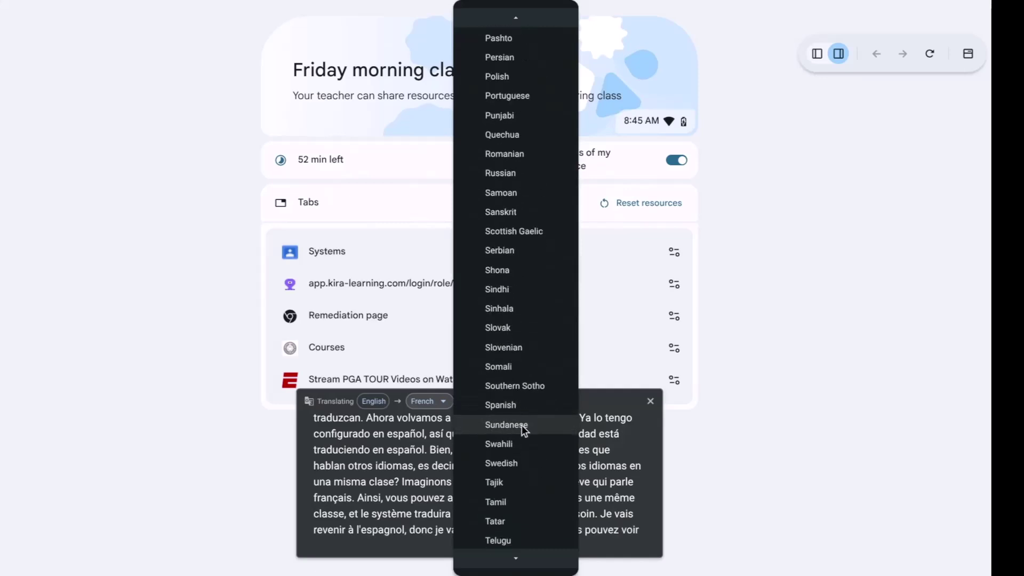
pyautogui.click(519, 405)
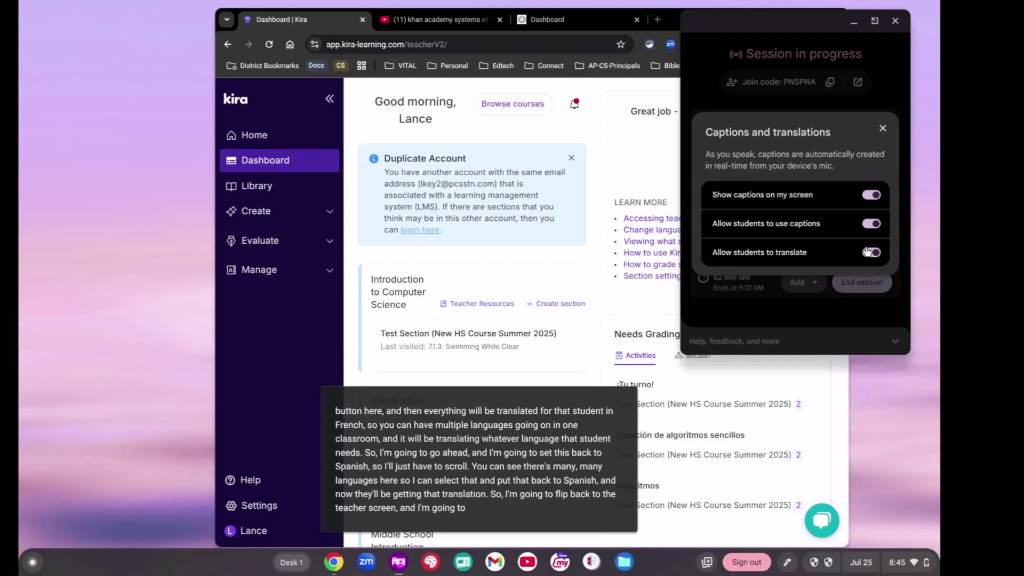
# Step: Turn off 'Allow students to use captions' and 'Show captions on my screen', then close Captions and translations
pyautogui.click(872, 225)
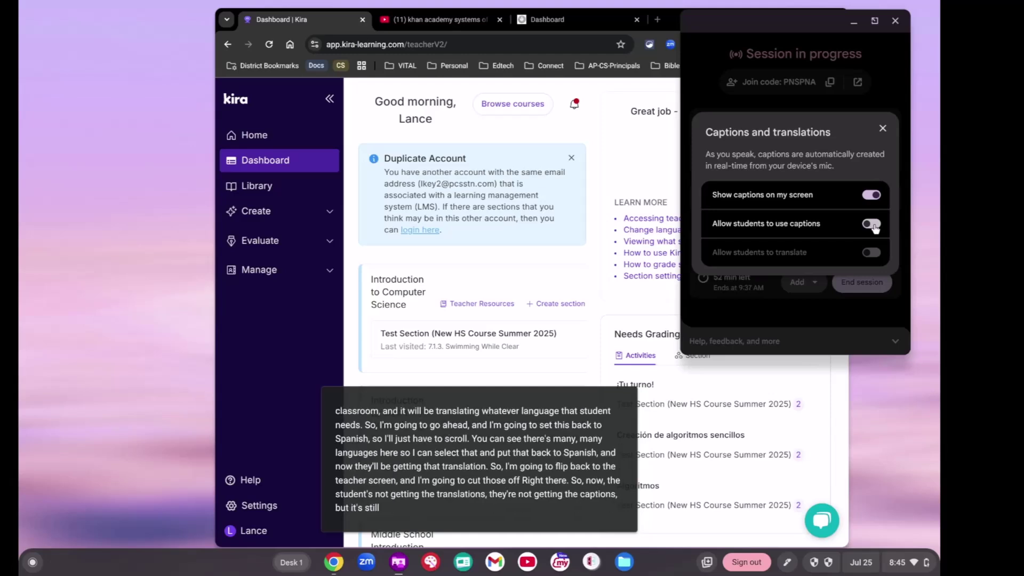
pyautogui.click(870, 193)
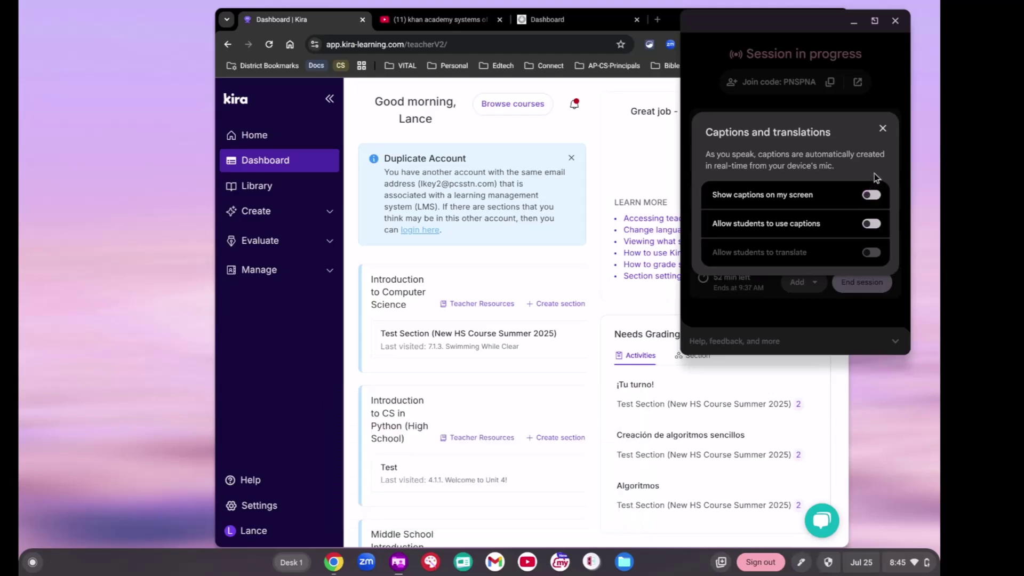
pyautogui.click(883, 128)
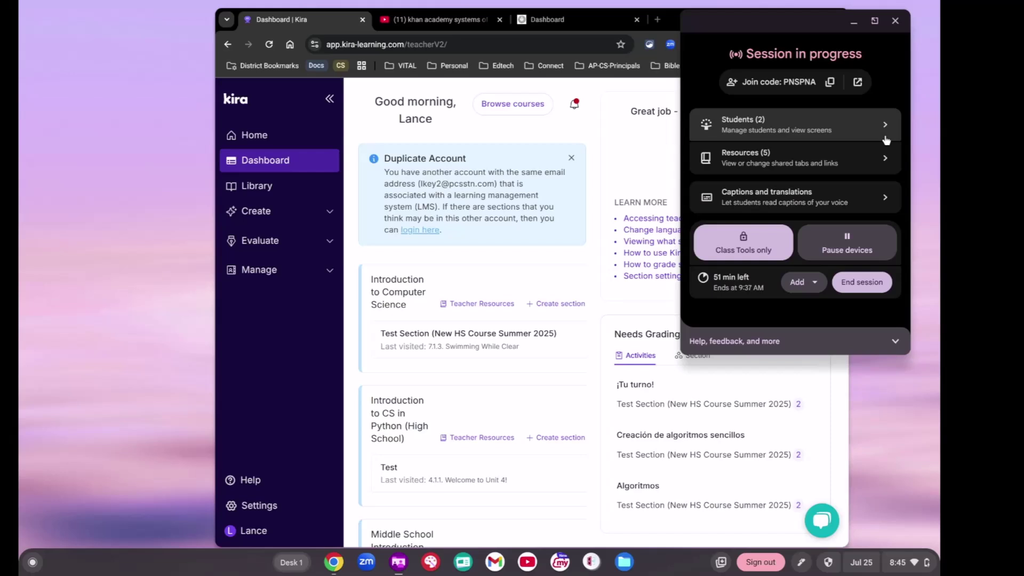
# Step: From the Students list, view a student's screen maximized, then stop viewing it
pyautogui.click(849, 128)
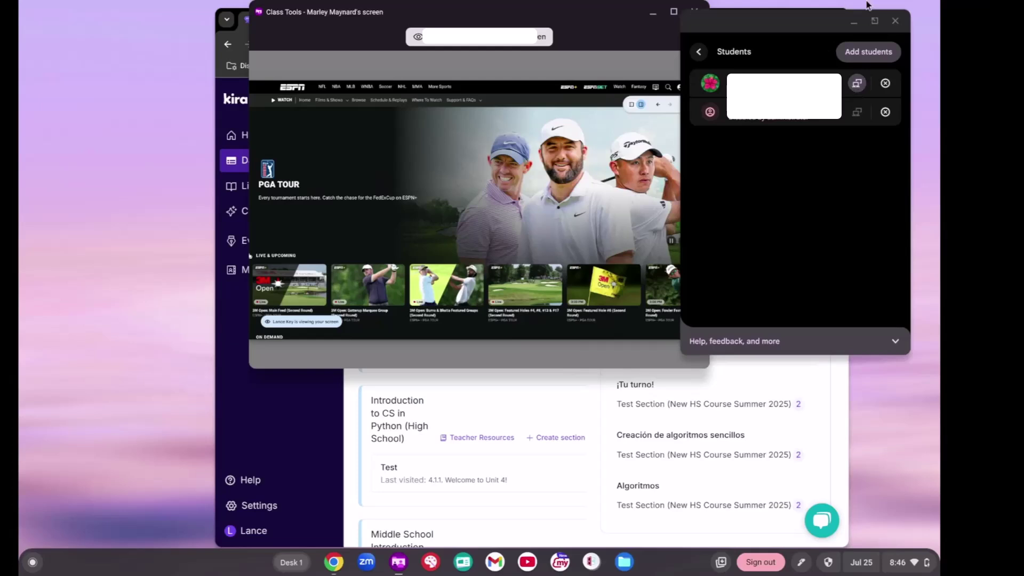
pyautogui.click(674, 14)
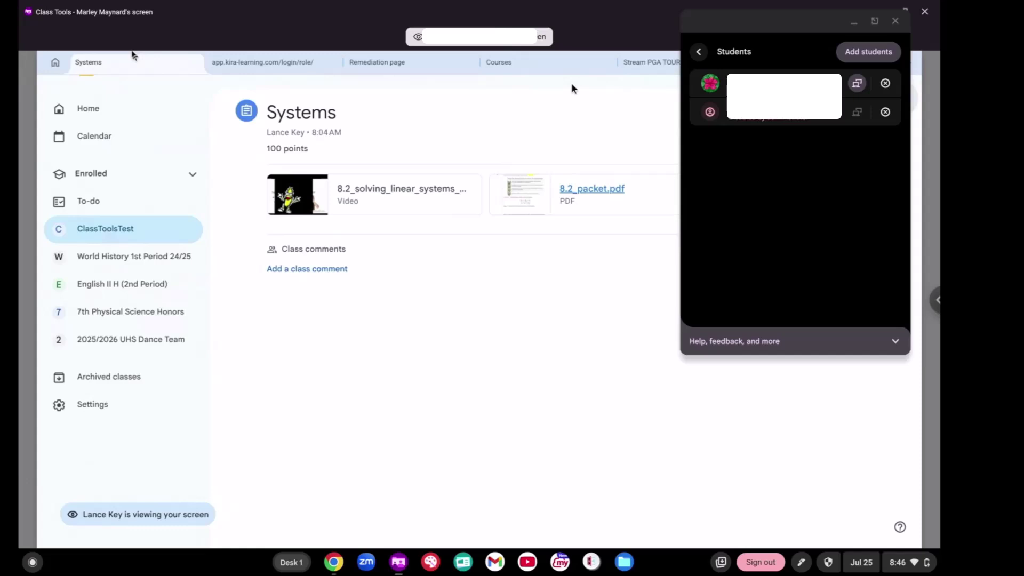
pyautogui.click(856, 84)
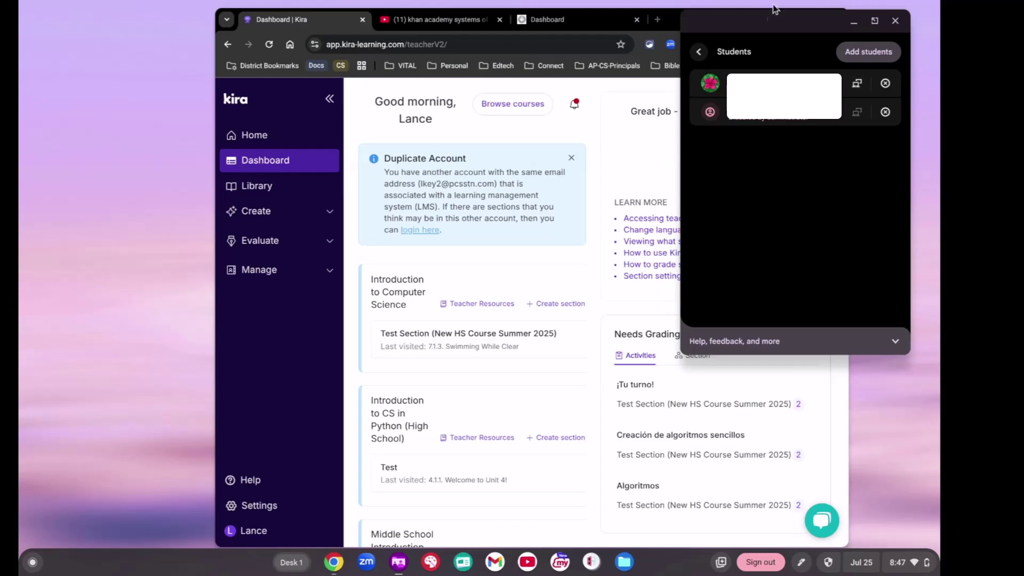
# Step: Back on the session overview, copy the join code and open it in its own window
pyautogui.click(699, 51)
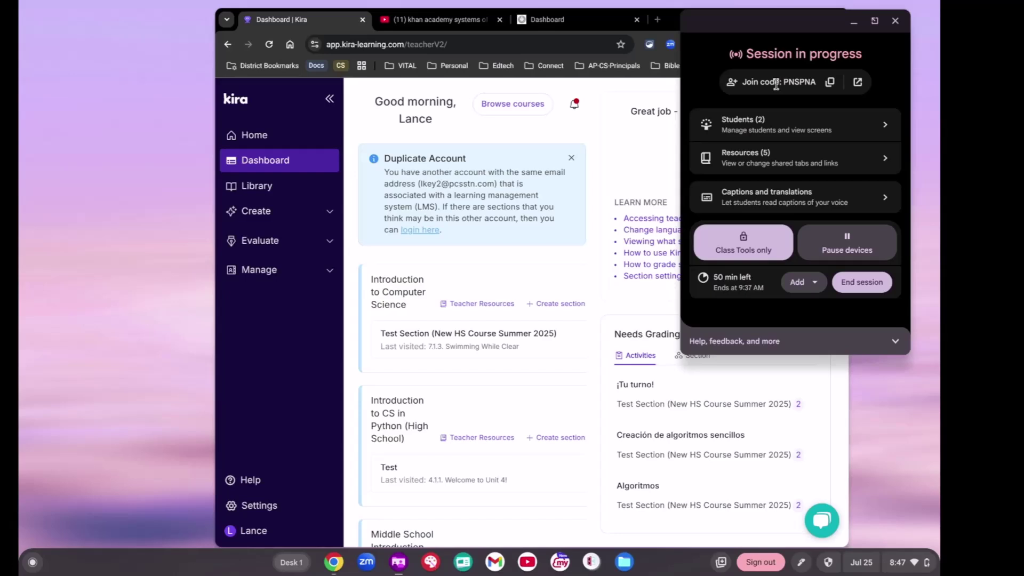
pyautogui.click(828, 85)
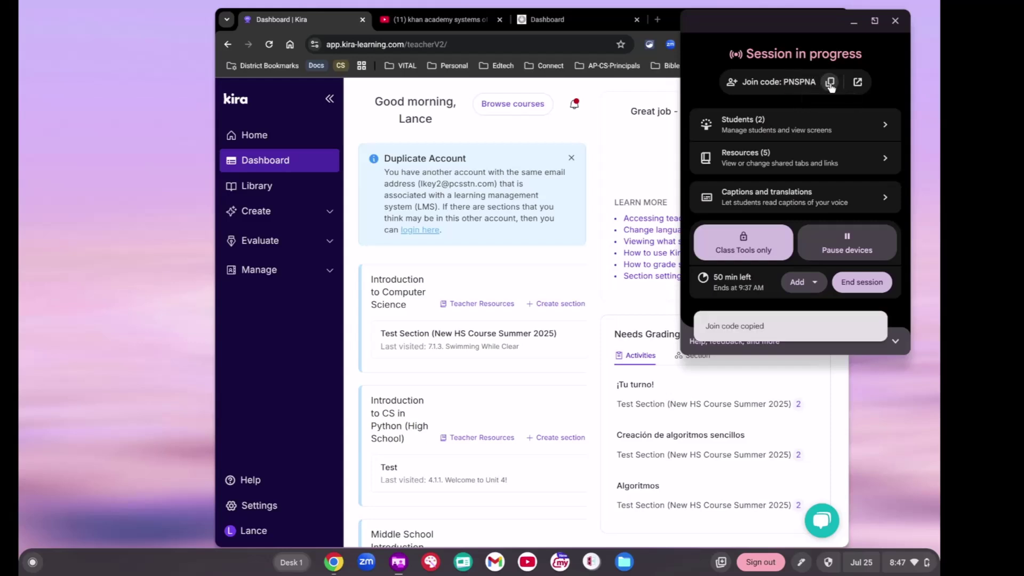
pyautogui.click(857, 83)
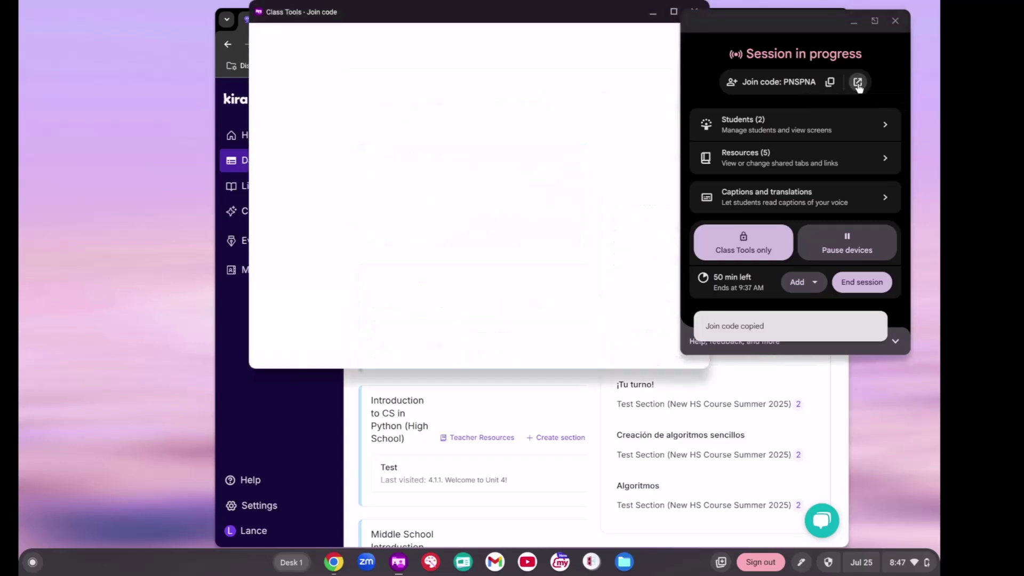